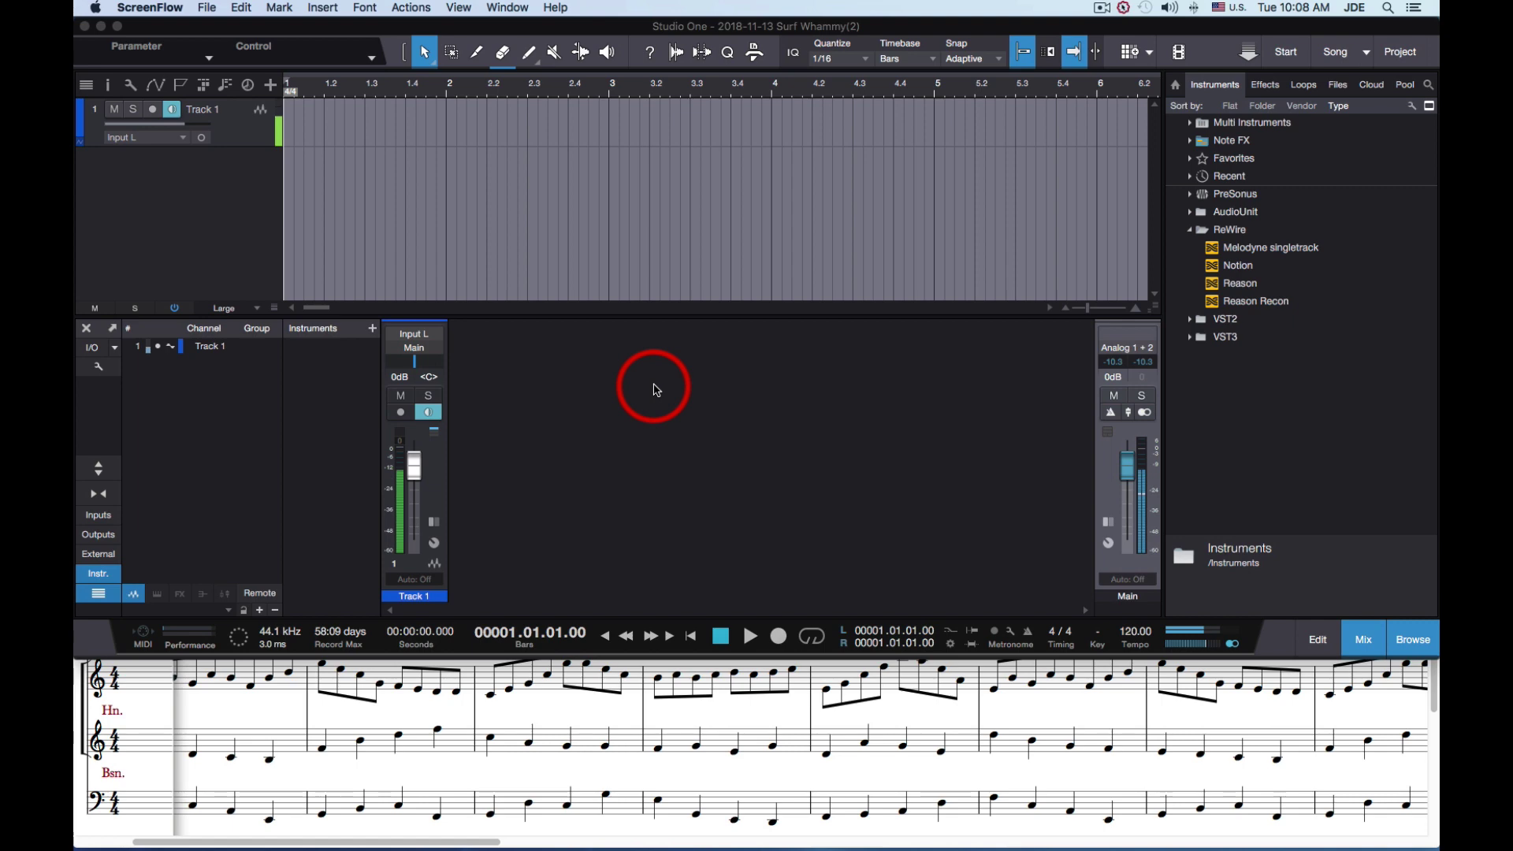
Switch to Notion and review the channel and output assignments in the Simple-ReWire-Score mixer
left_click(569, 720)
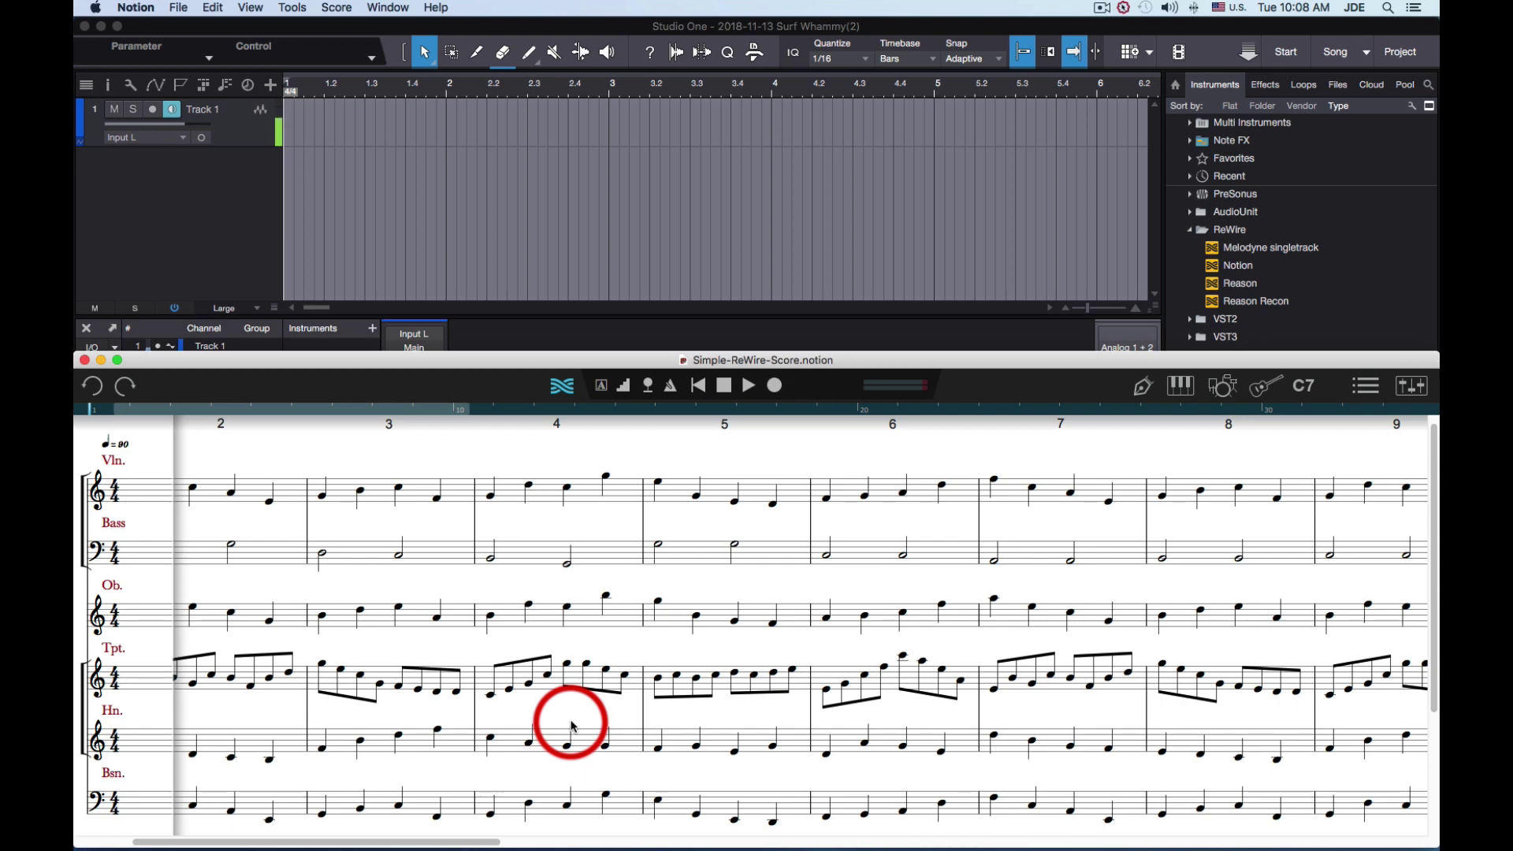
left_click(1410, 391)
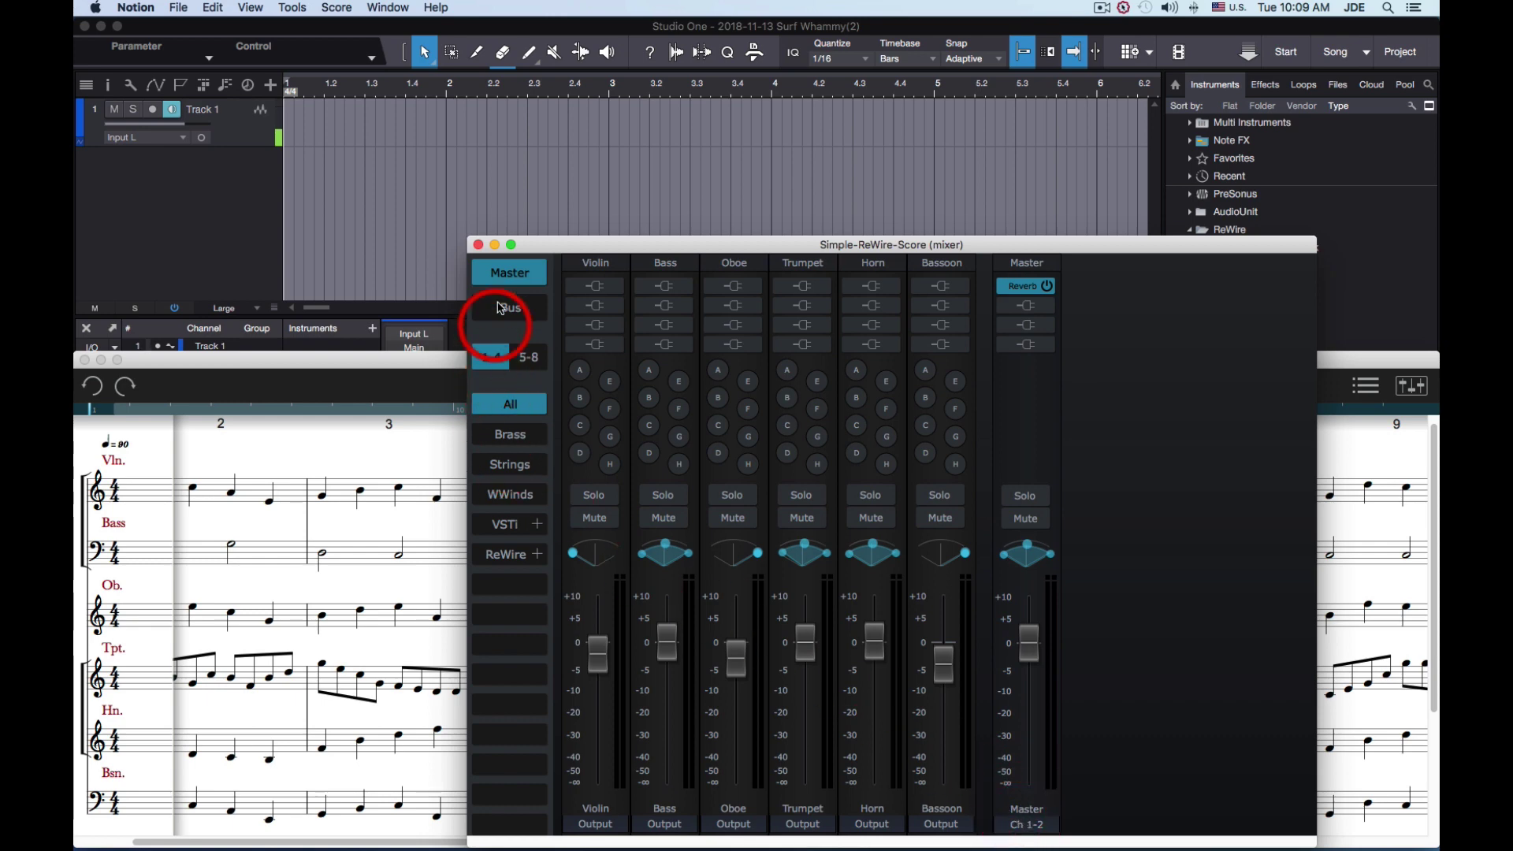
left_click(478, 245)
Check the Enable ReWire setting in Notion's general preferences and the ReWire indicator above the score
left_click(135, 8)
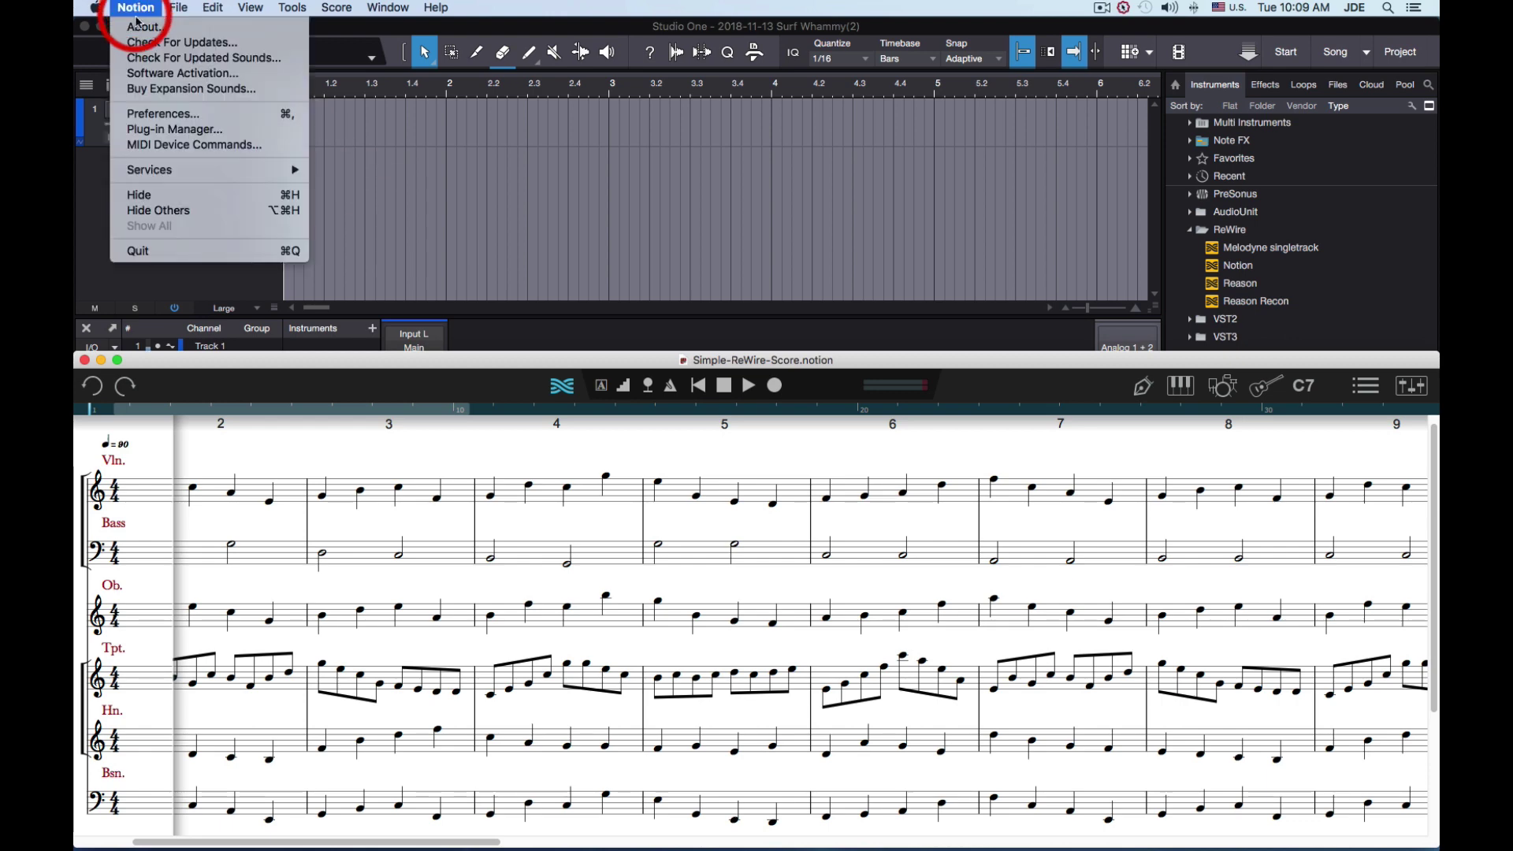
left_click(145, 117)
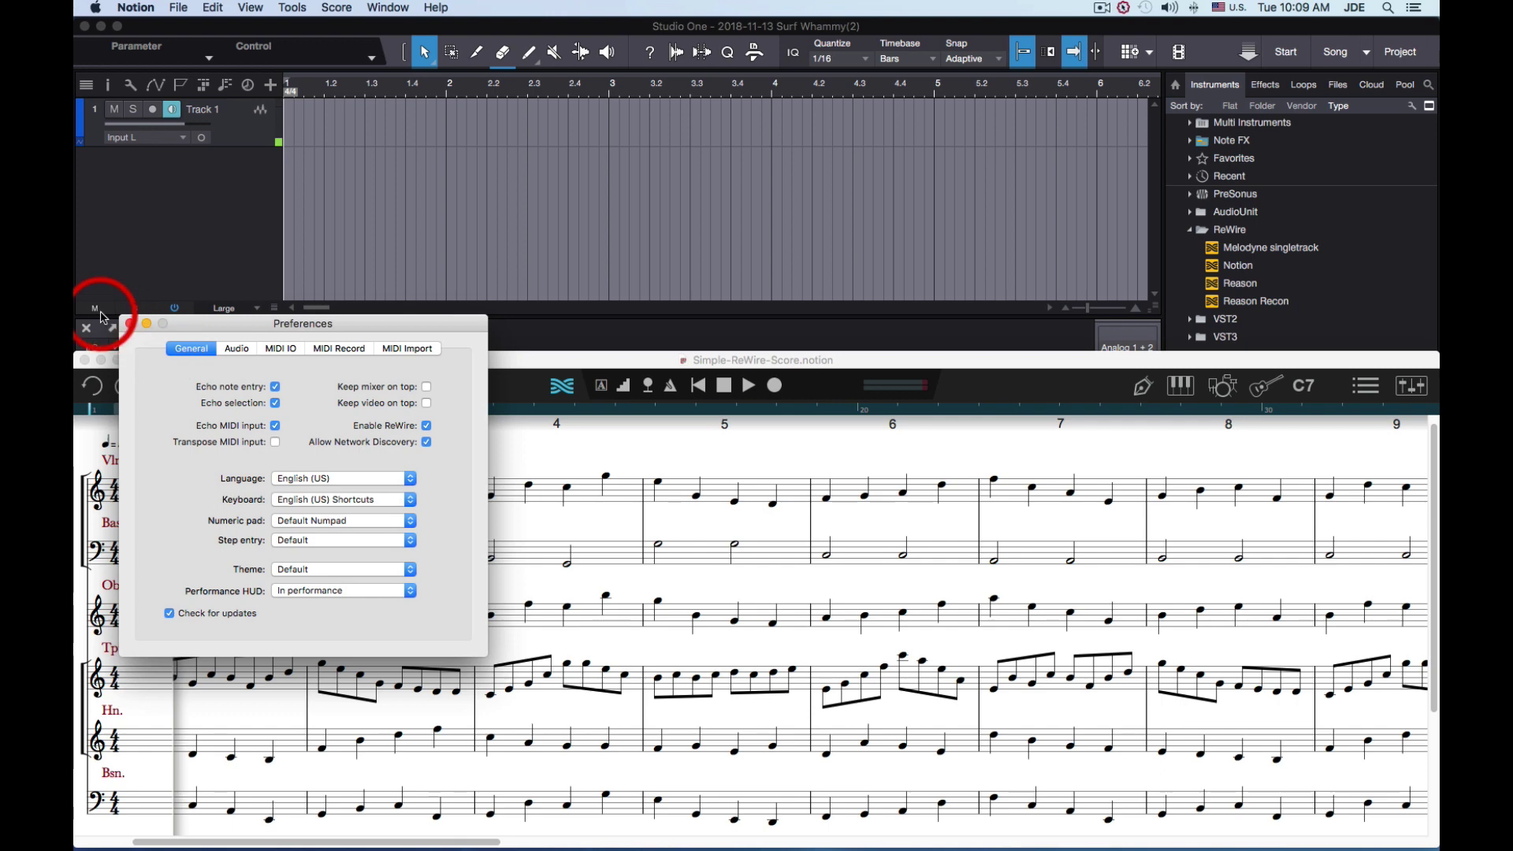
left_click(131, 324)
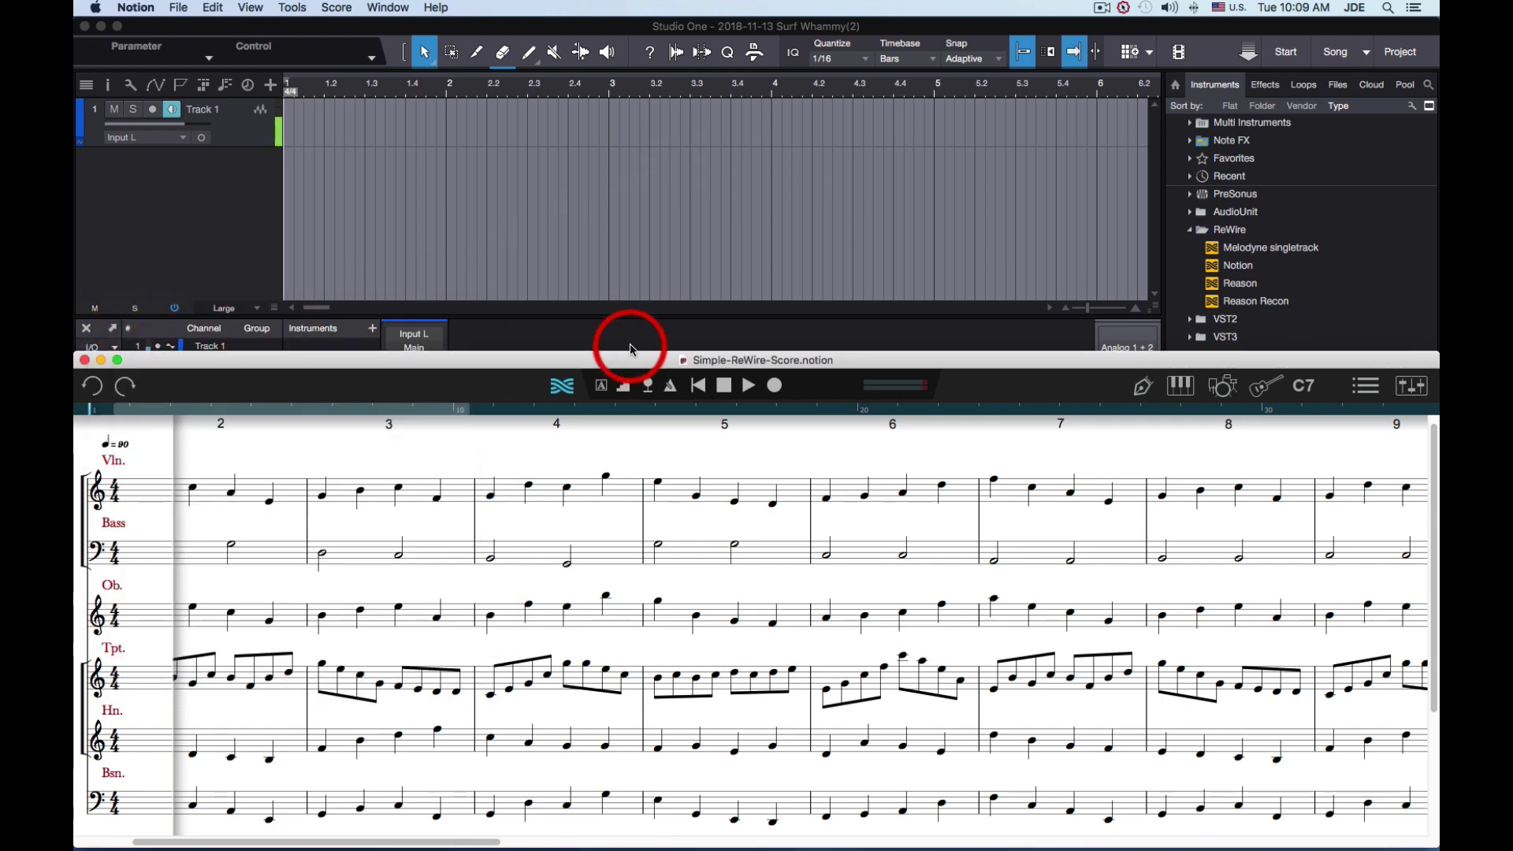
left_click(568, 400)
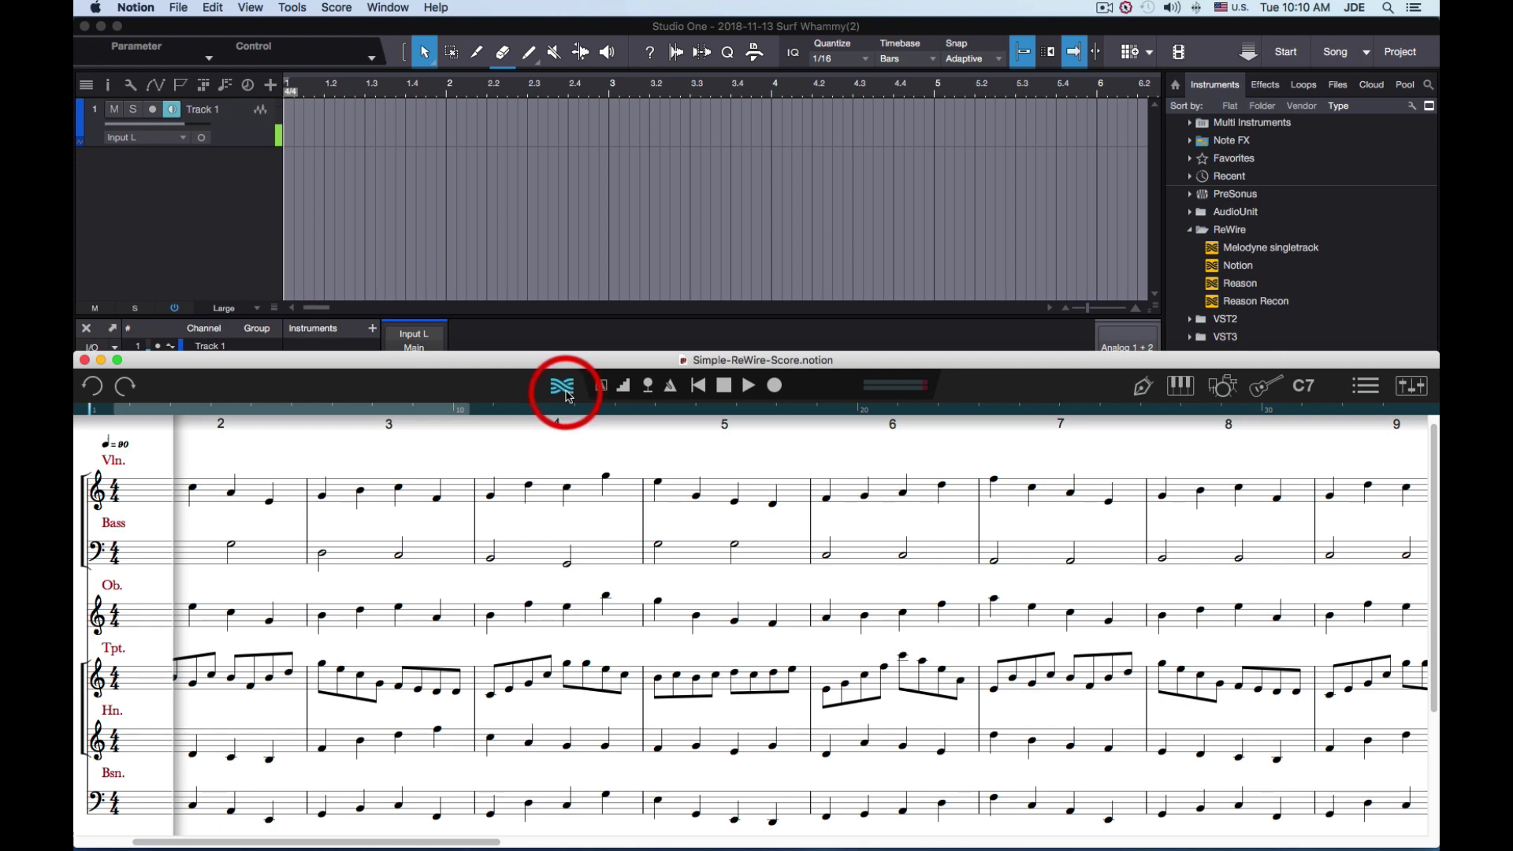
Switch to Studio One, add the Notion ReWire device to the song as an instrument, and dismiss its instrument window
left_click(636, 234)
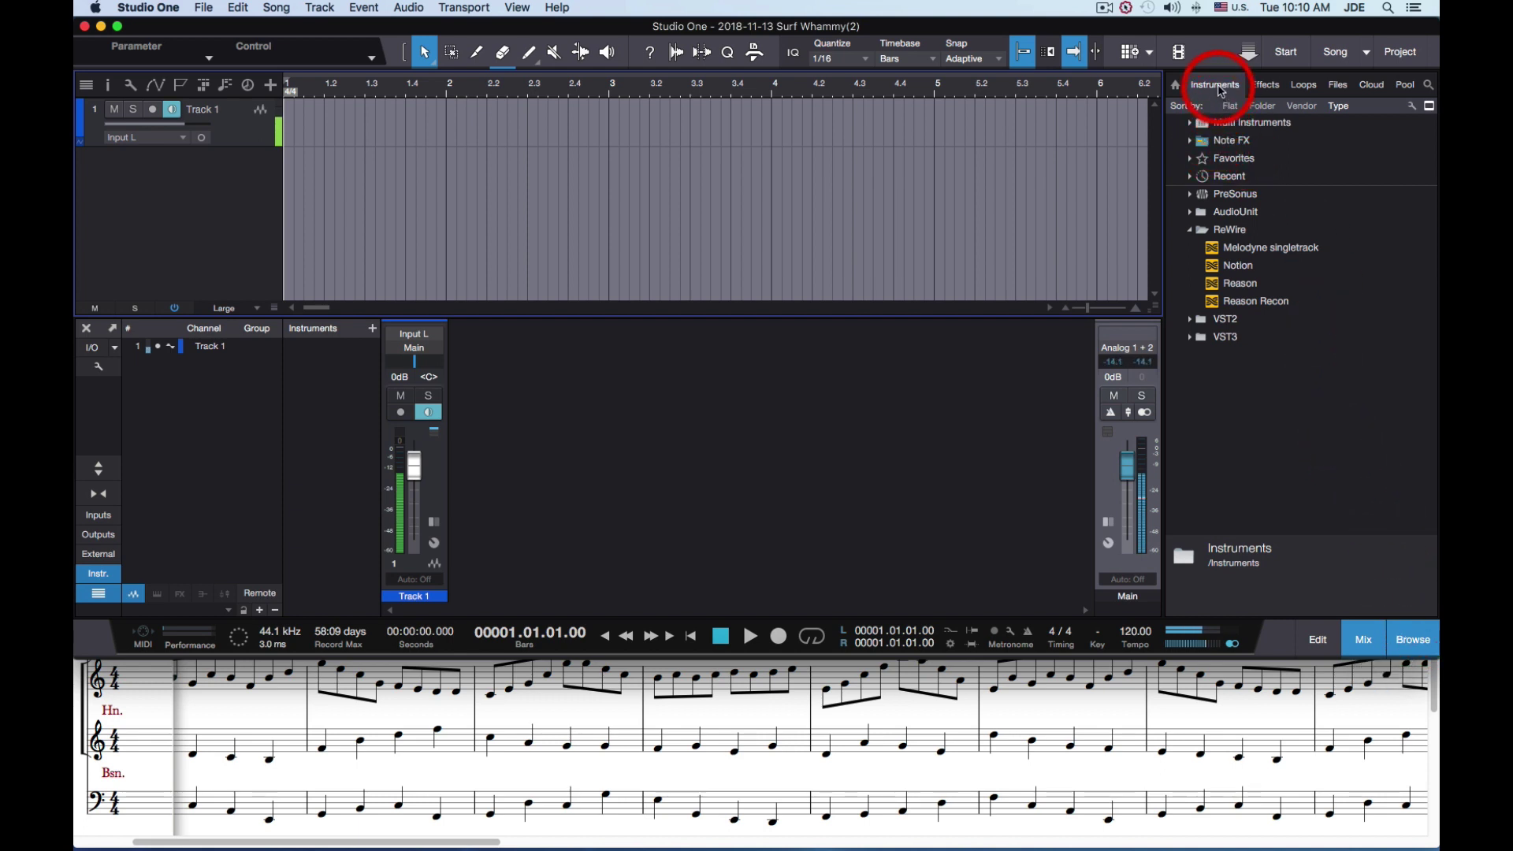
left_click(1231, 268)
left_click_drag(1232, 268, 676, 186)
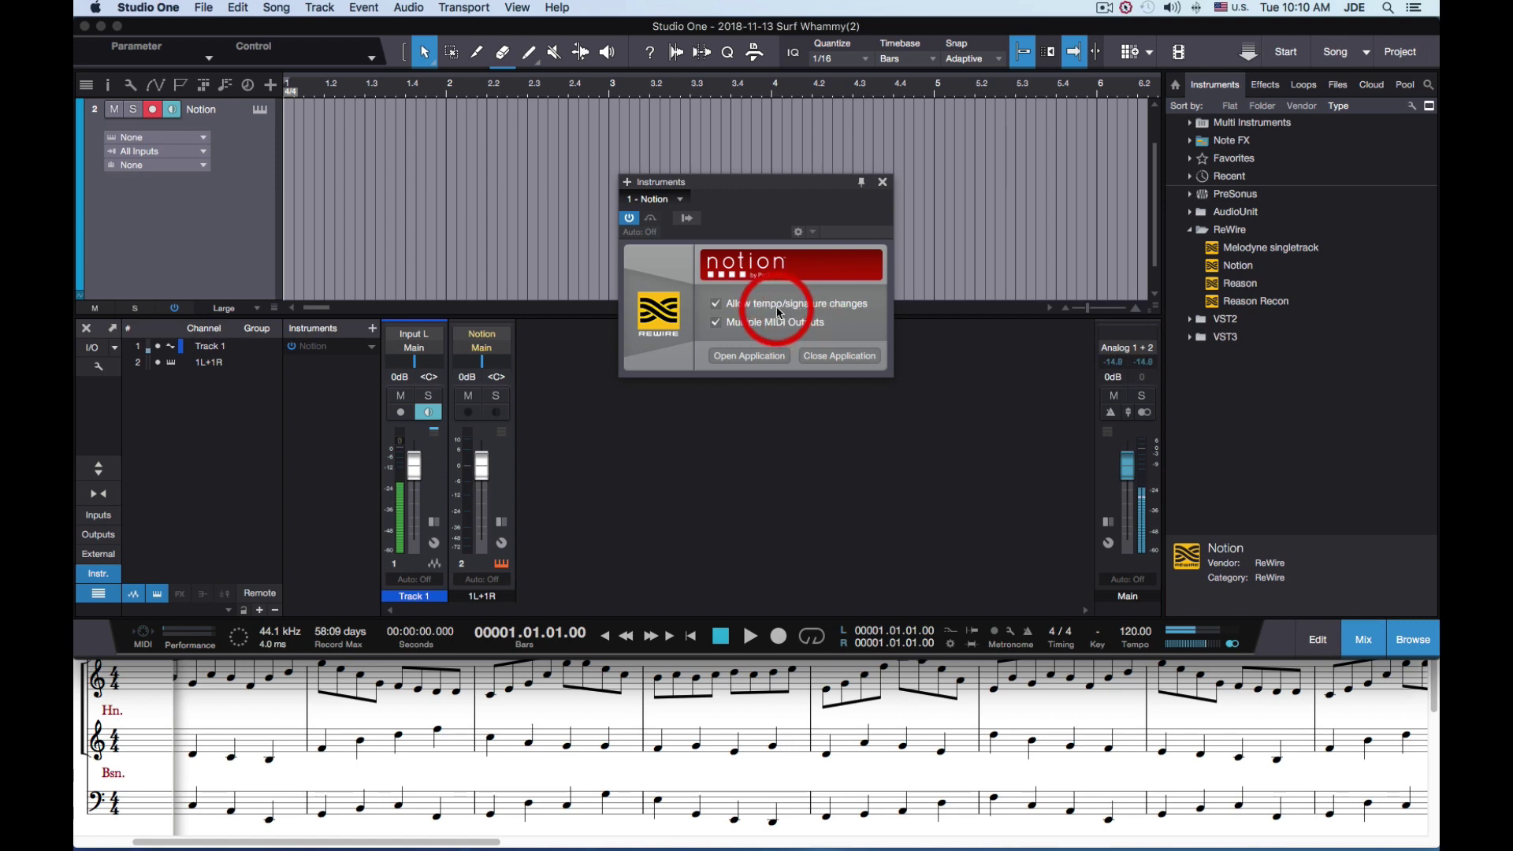
left_click(953, 212)
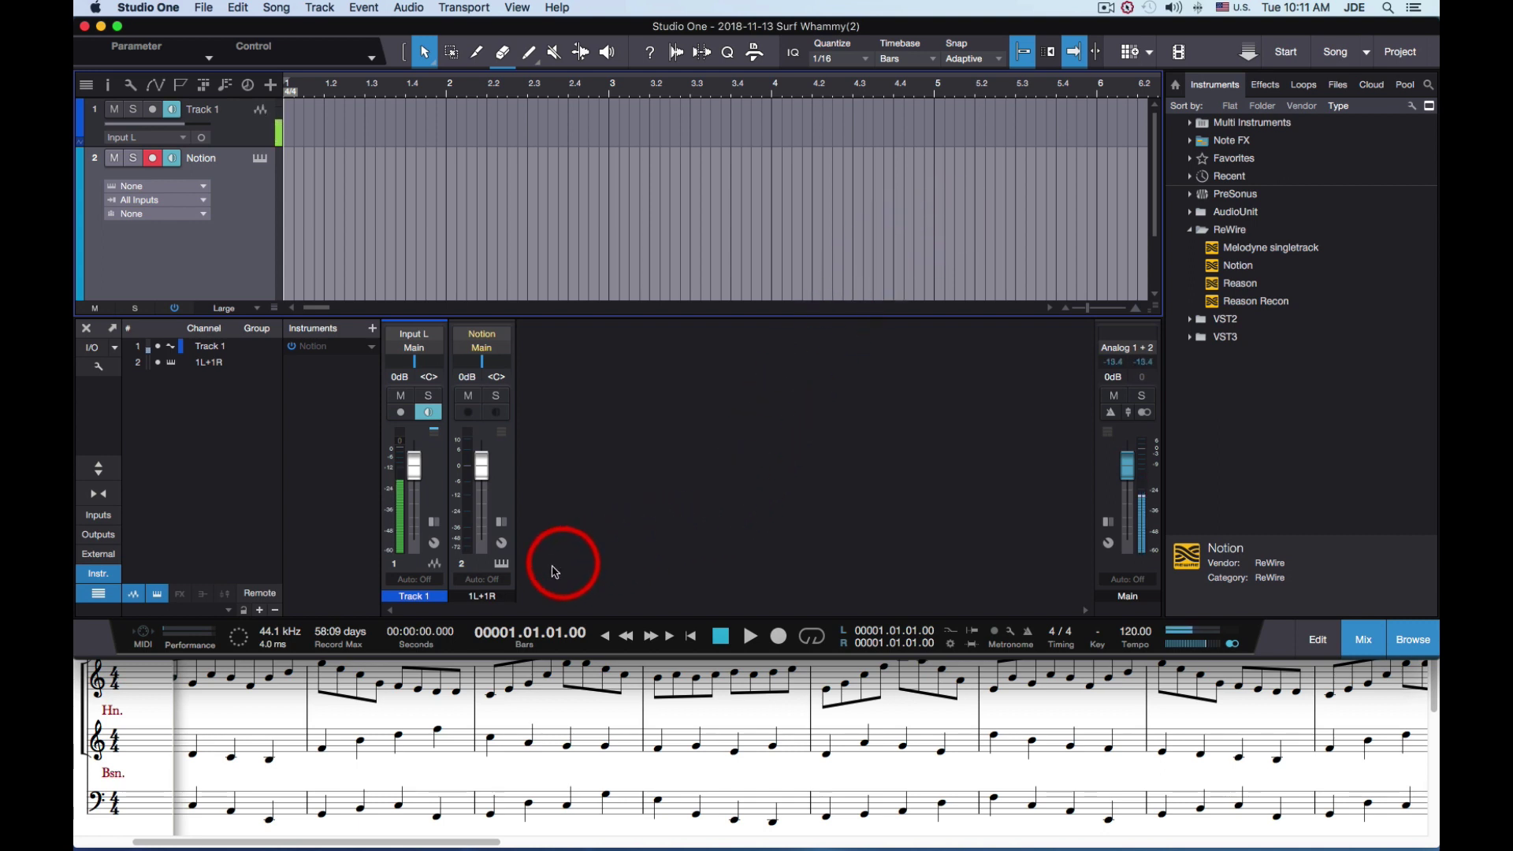
Colour the Notion instrument's 1L+1R mixer channel blue
left_click(491, 599)
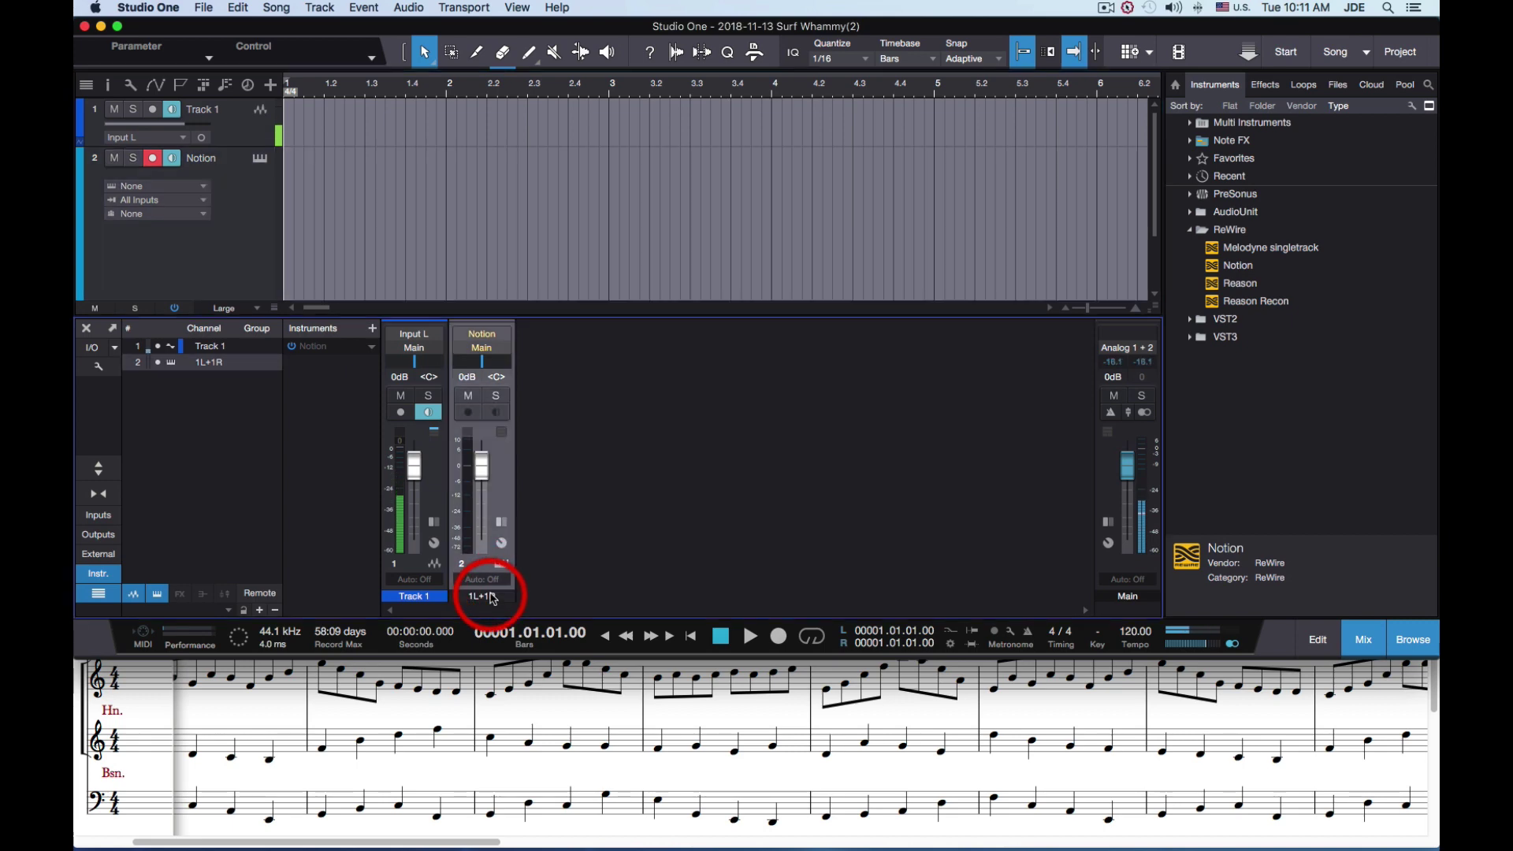
left_click(490, 597)
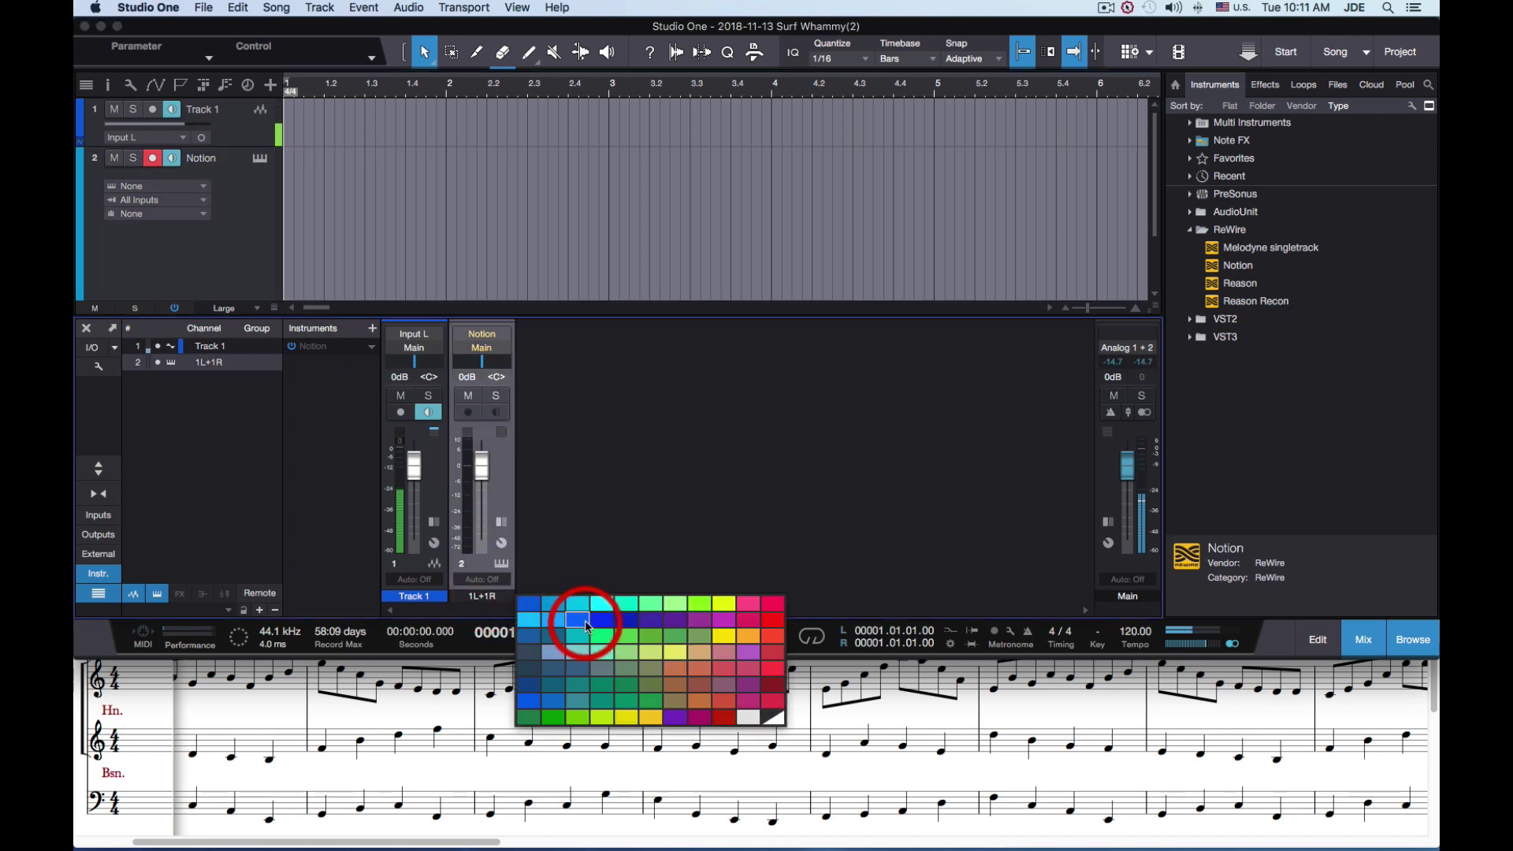
left_click(585, 621)
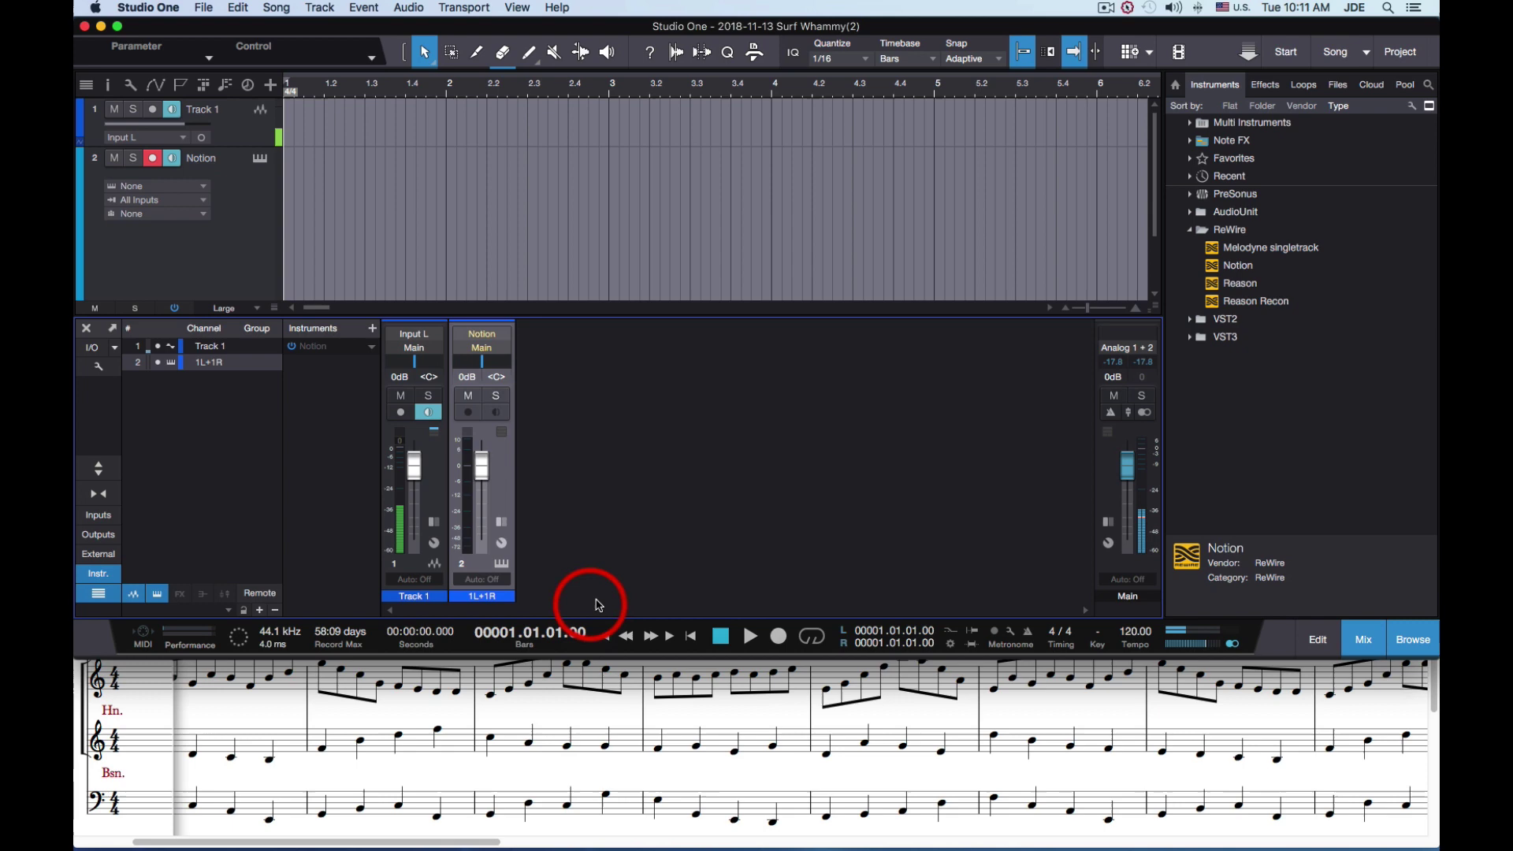
Rename the 1L+1R mixer channel to NOTION
double_click(496, 596)
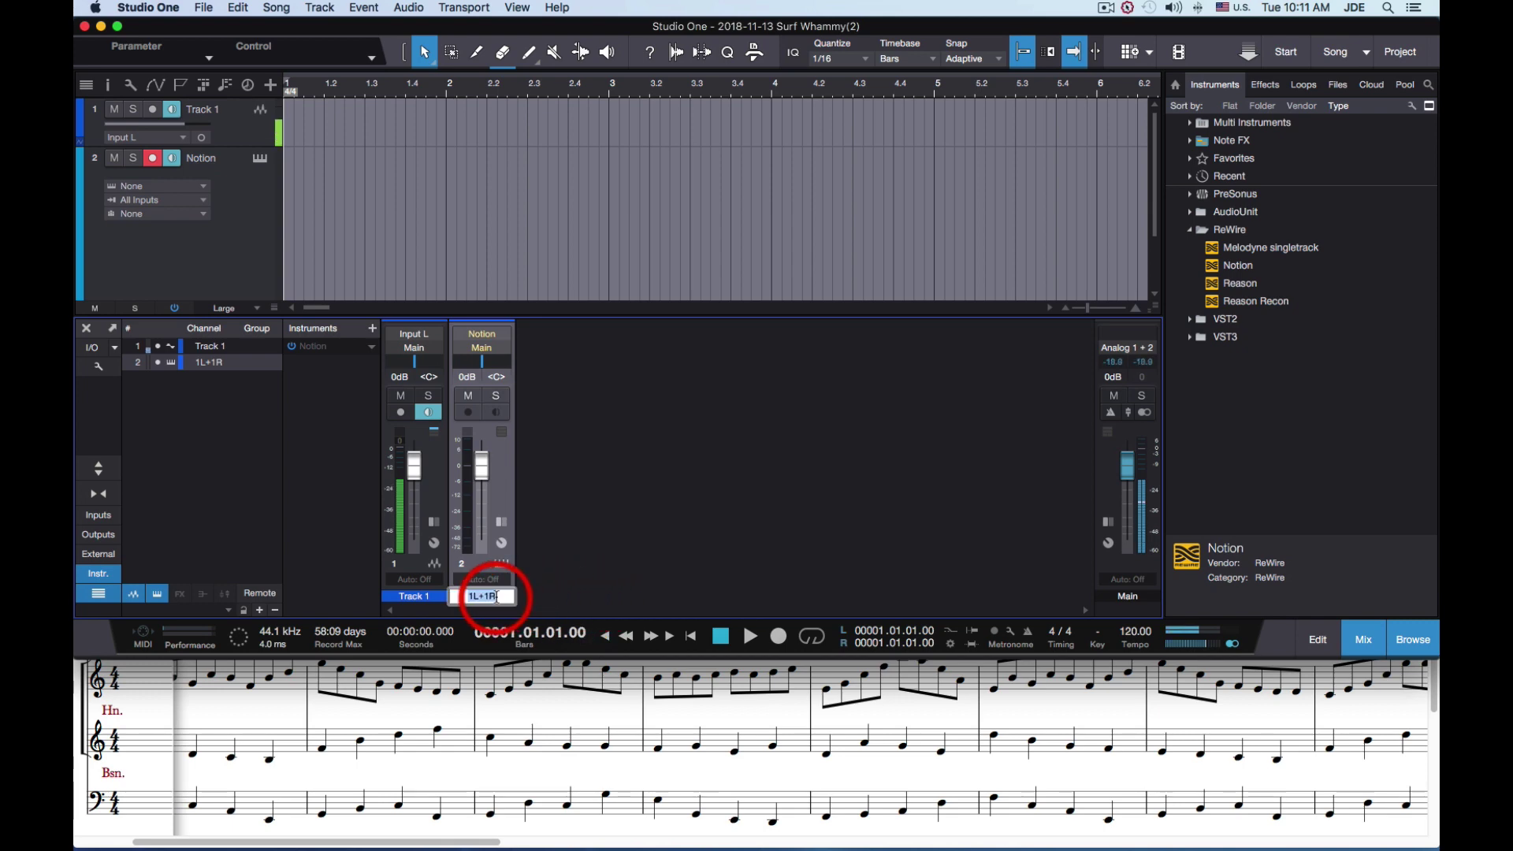
type("MPTOPM")
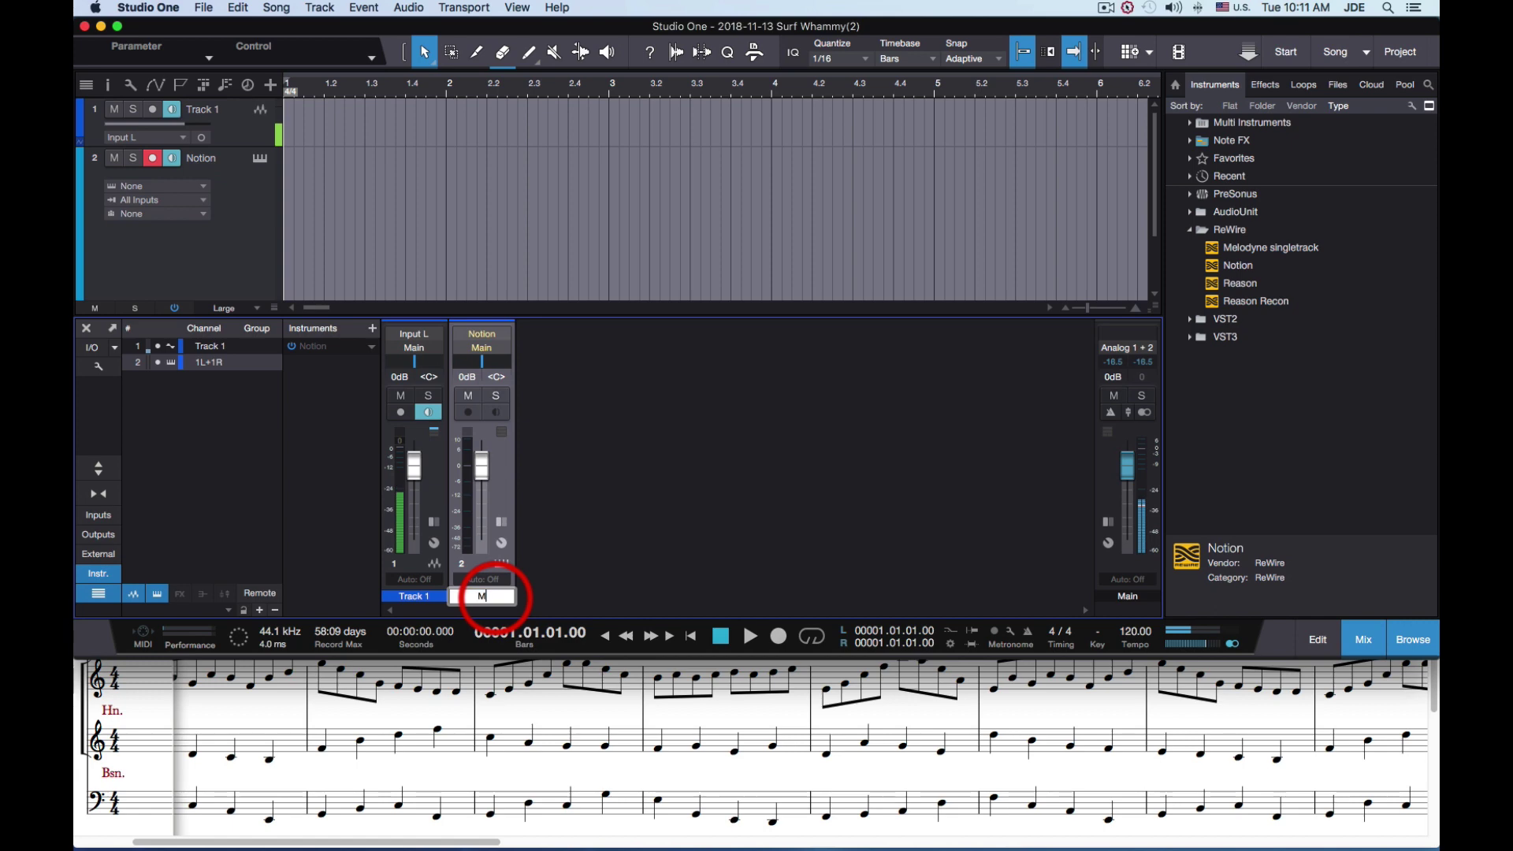
key("BackSpace")
key("BackSpace")
key("BackSpace")
key("BackSpace")
key("BackSpace")
key("BackSpace")
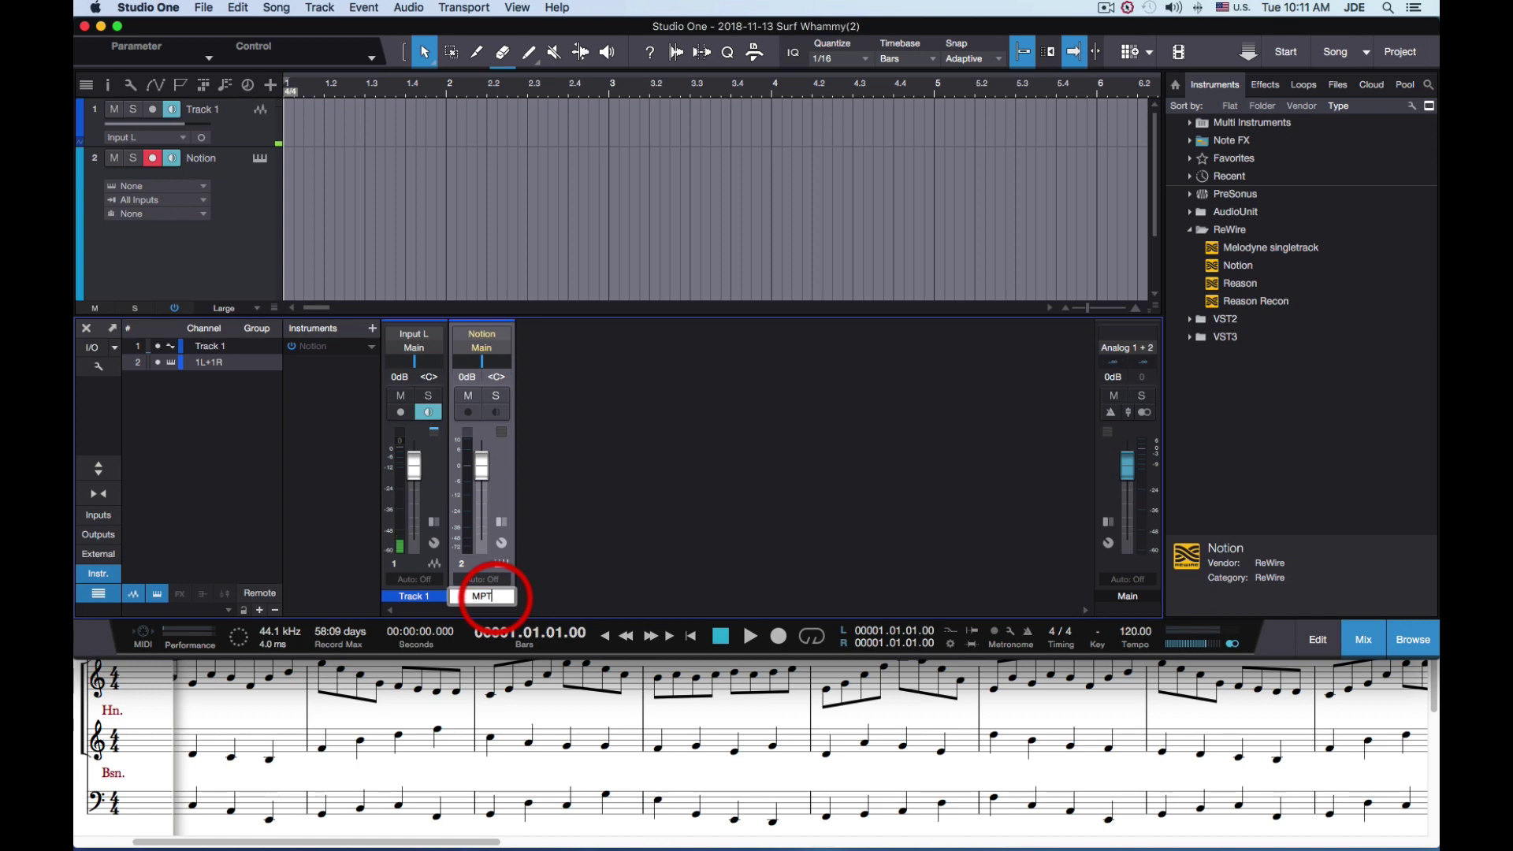
type("NOTION")
left_click(645, 593)
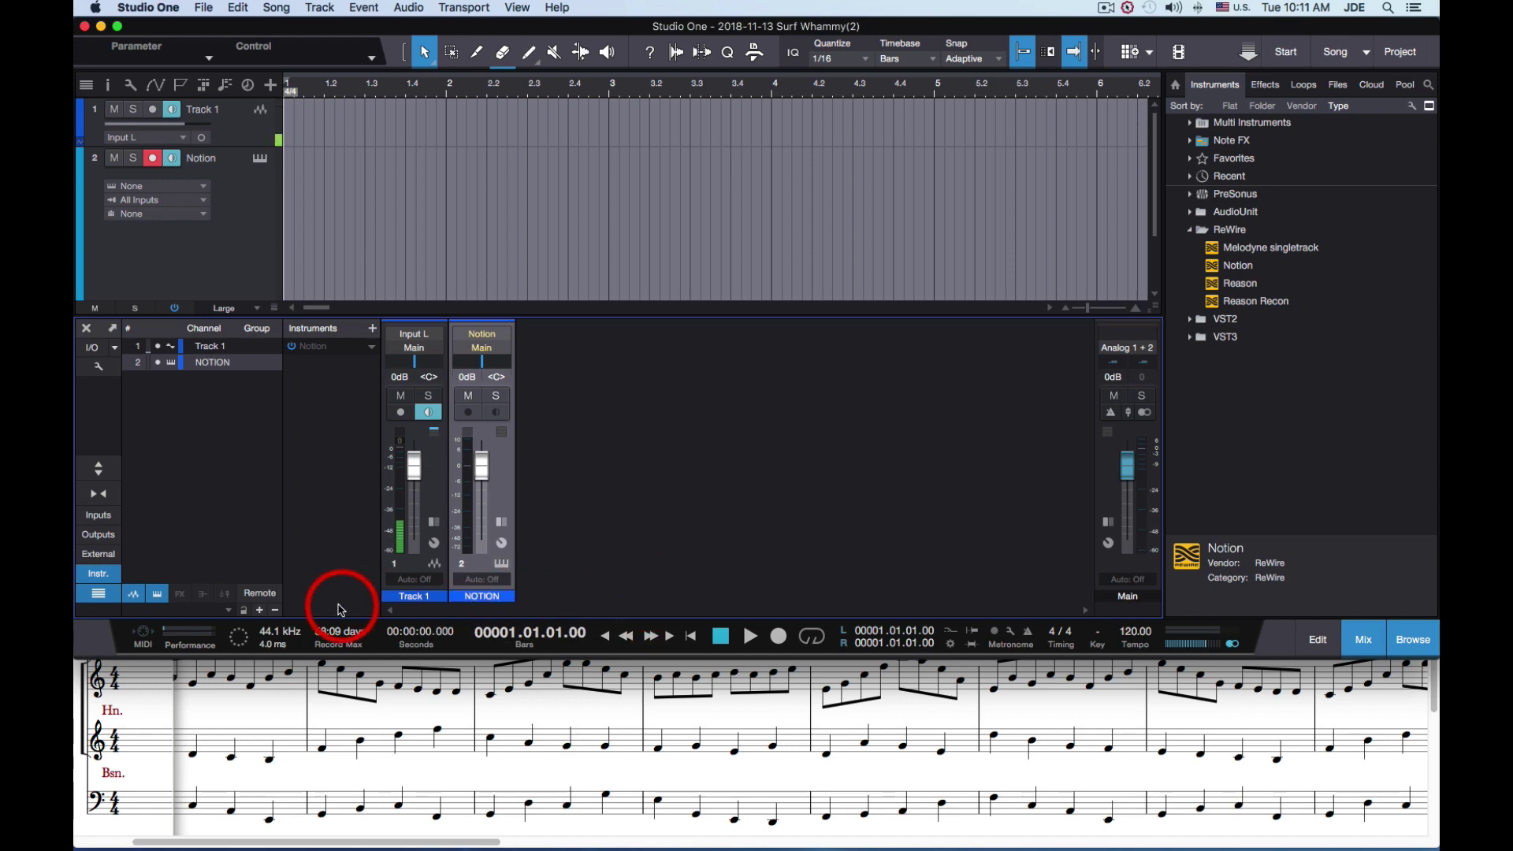
Colour the Track 1 channel yellow and rename it Voiceover
left_click(420, 597)
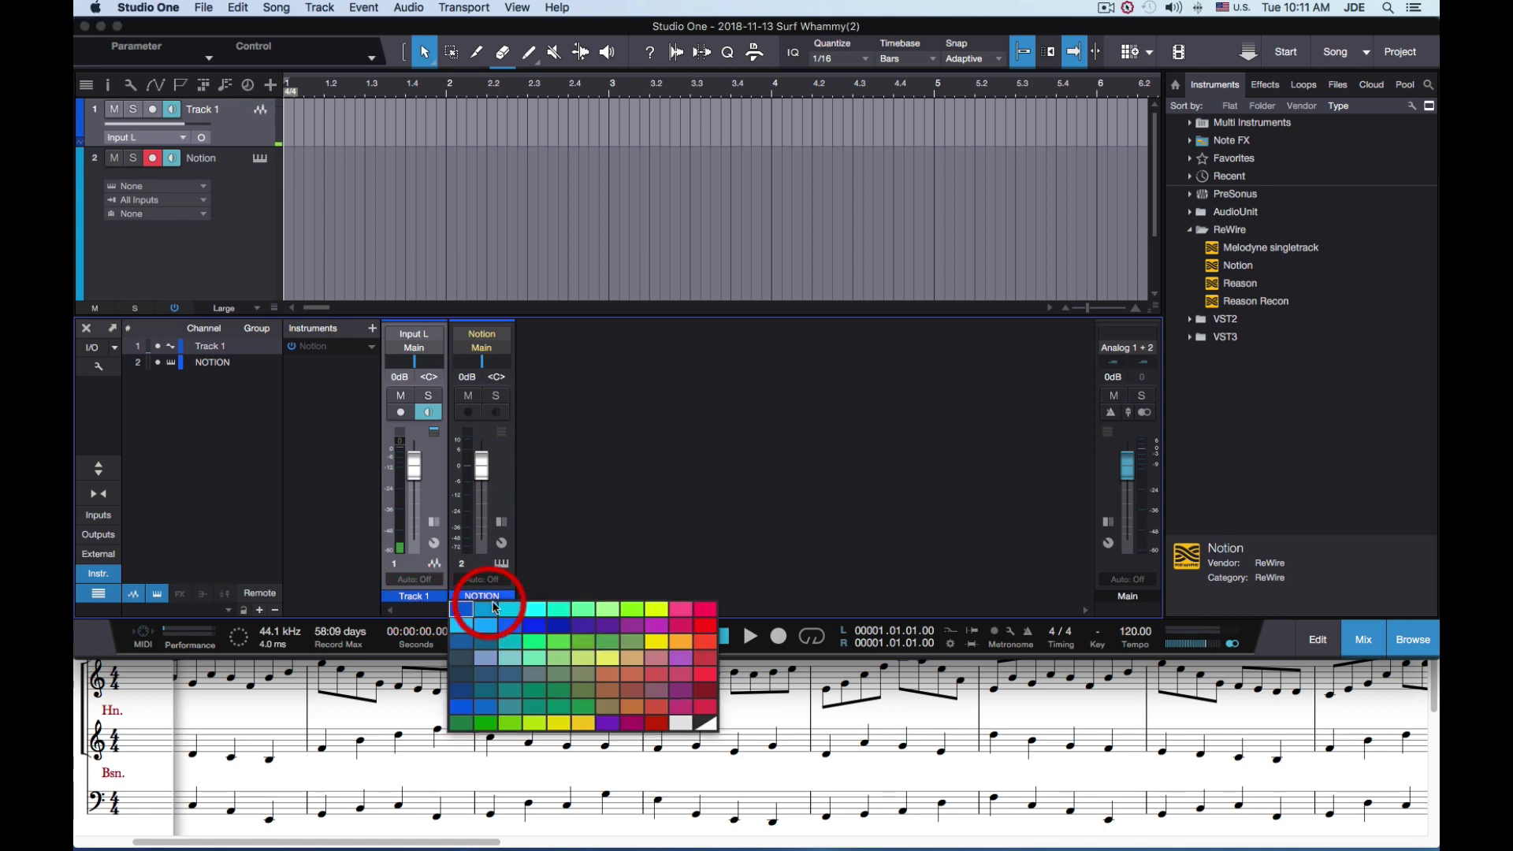
left_click(658, 643)
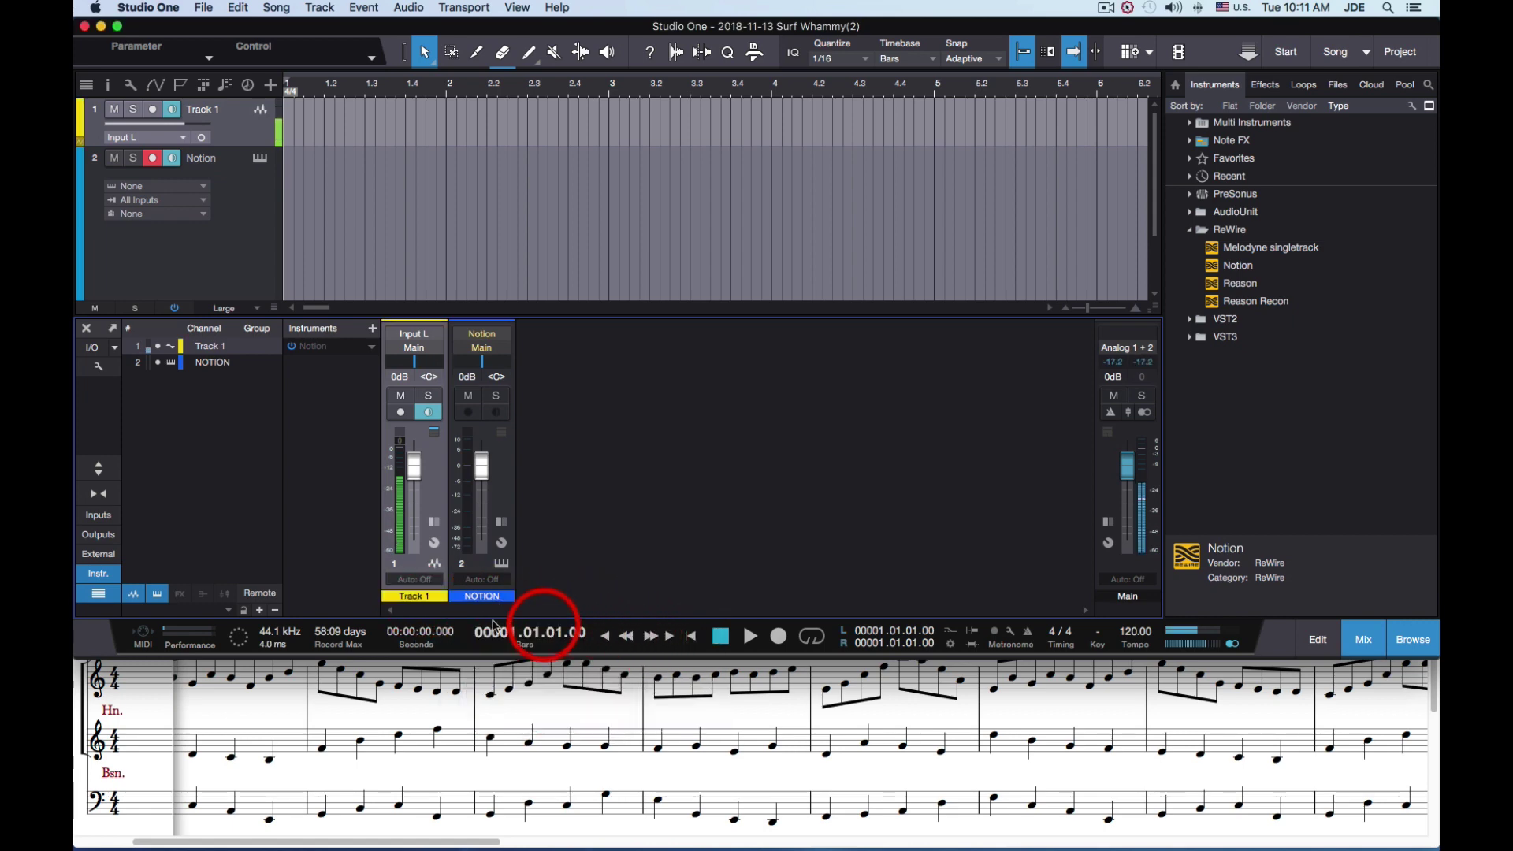
double_click(416, 597)
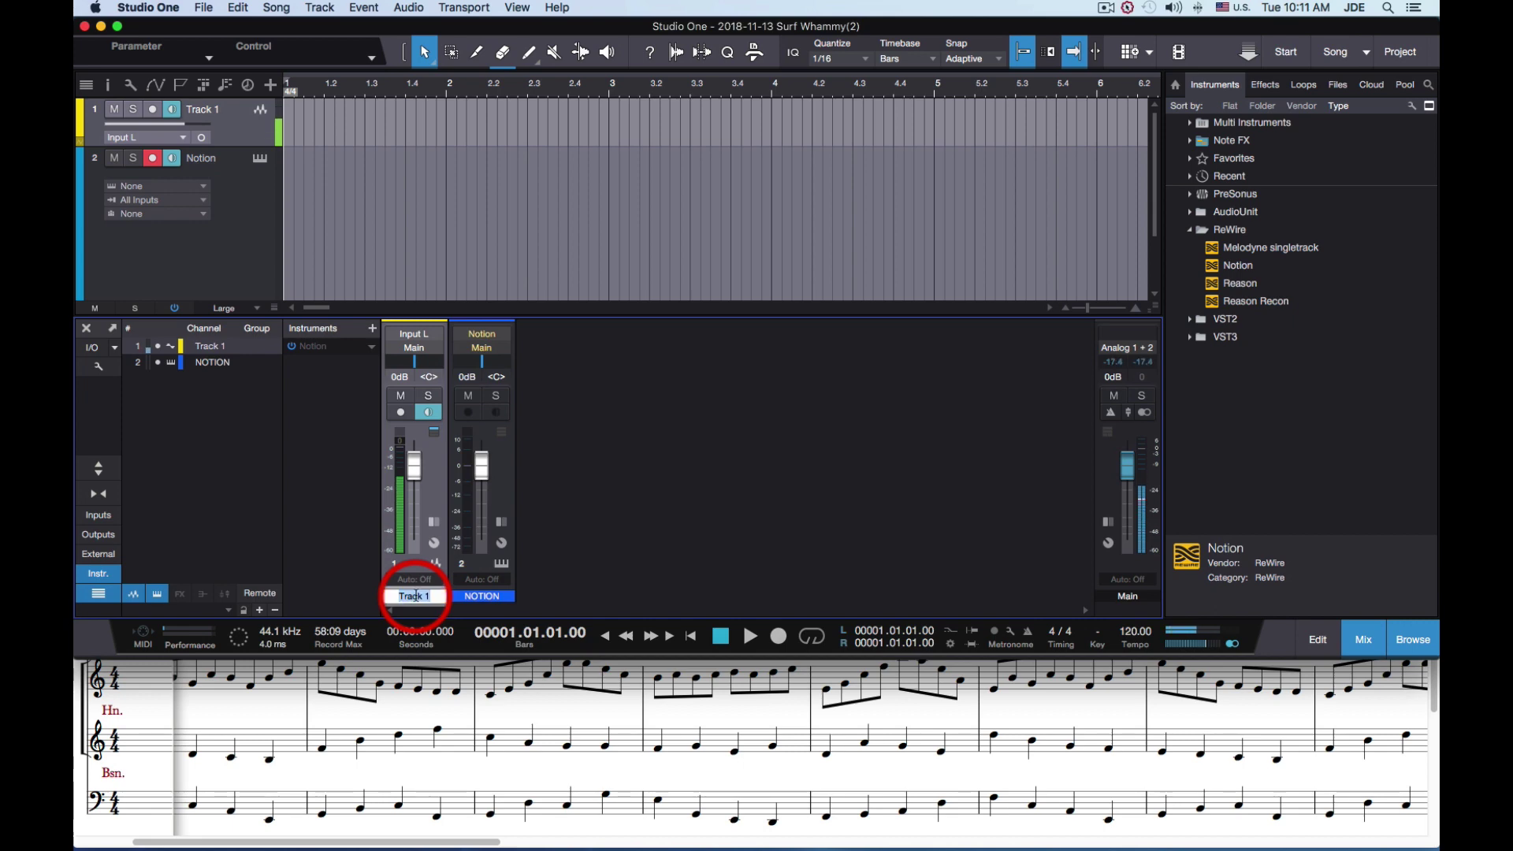
type("Voice")
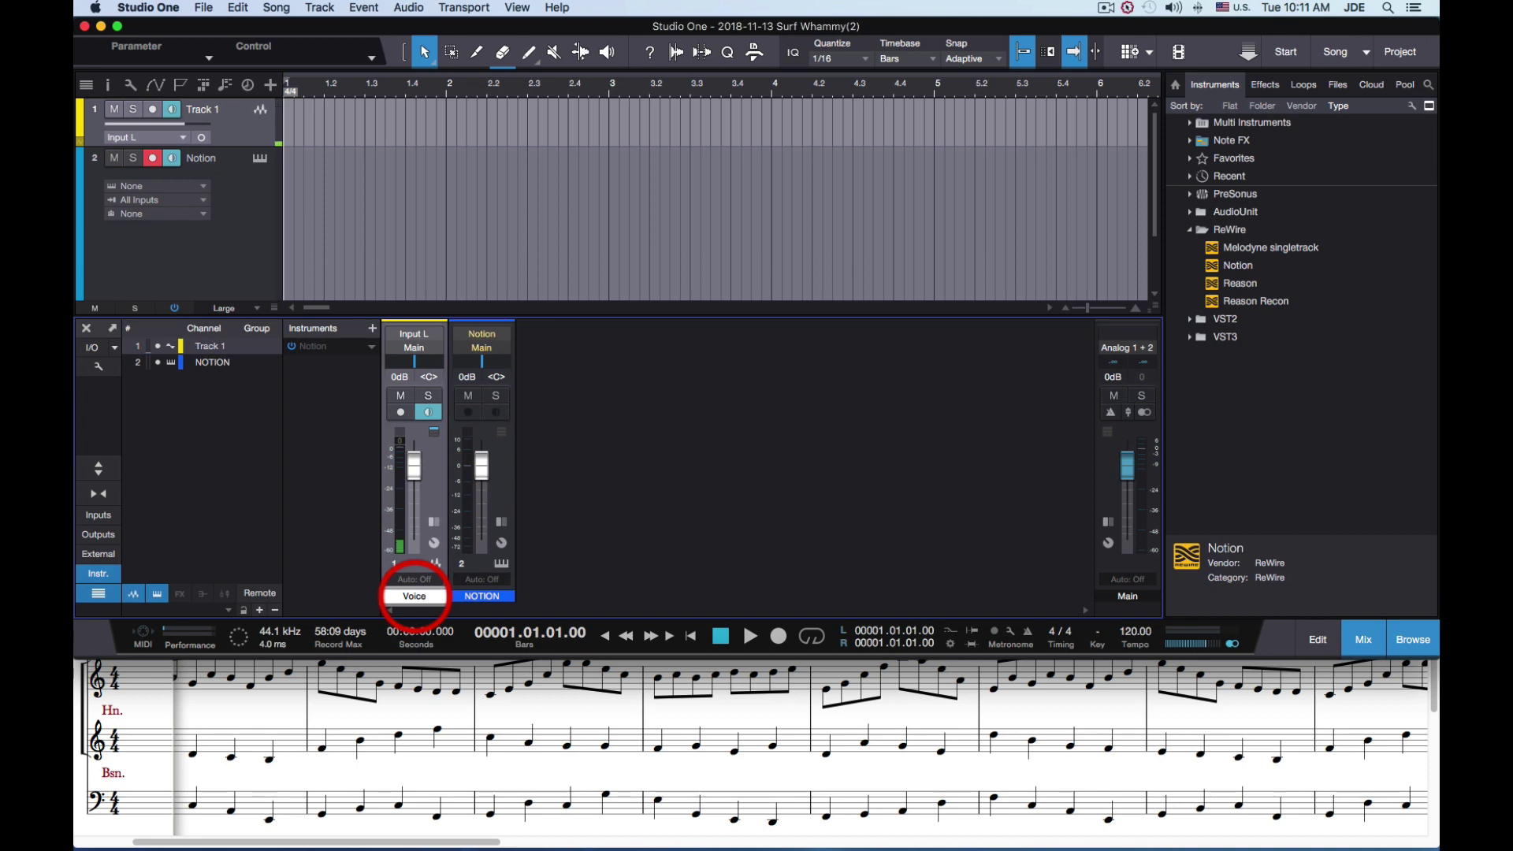
type("over")
left_click(687, 576)
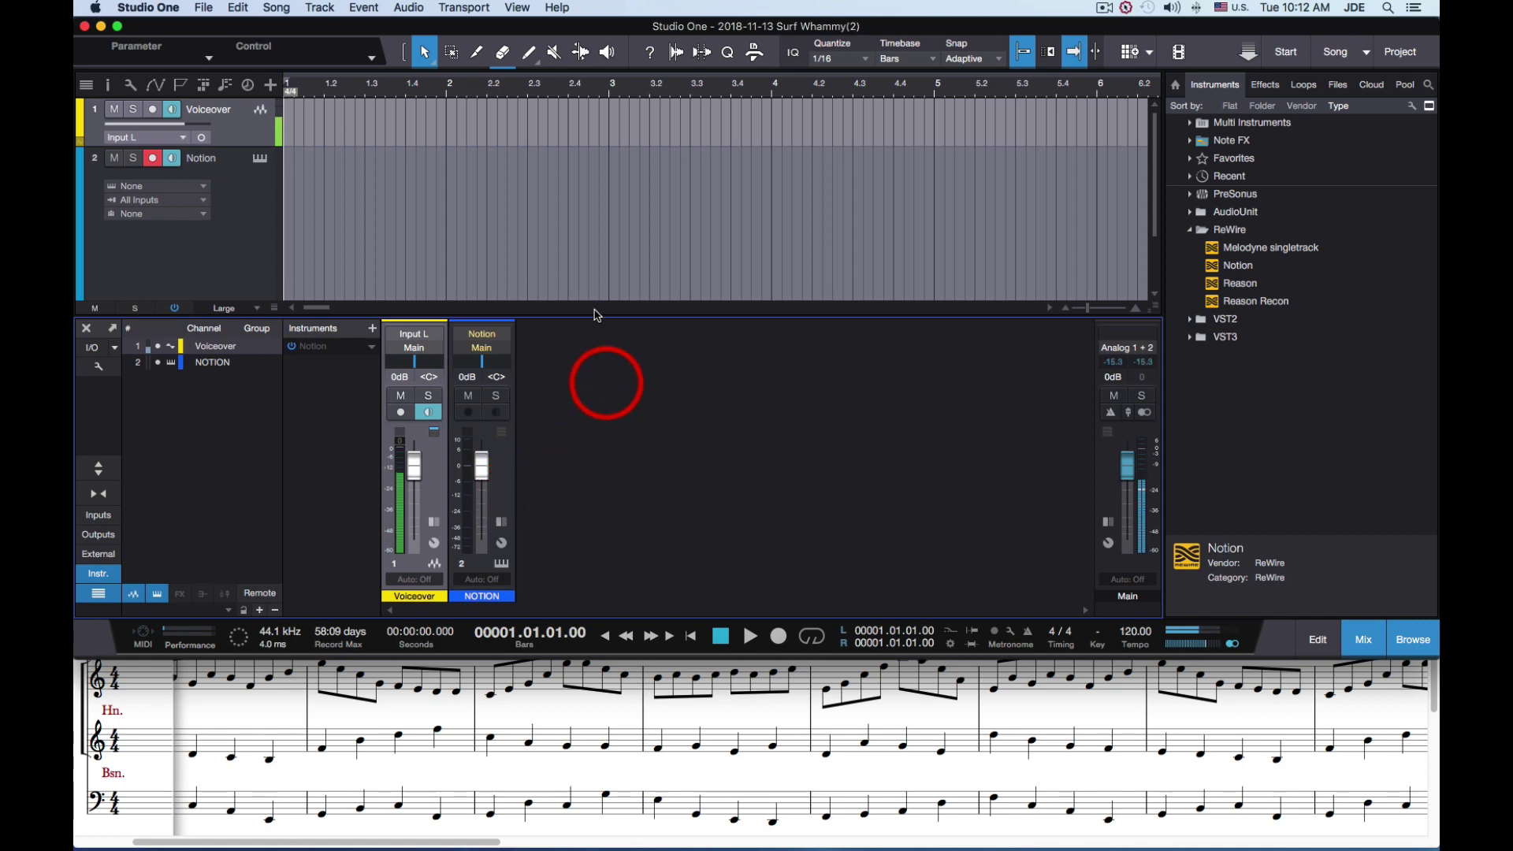
Add a stereo audio track and move its mixer channel to the position after the NOTION instrument channel
left_click(420, 9)
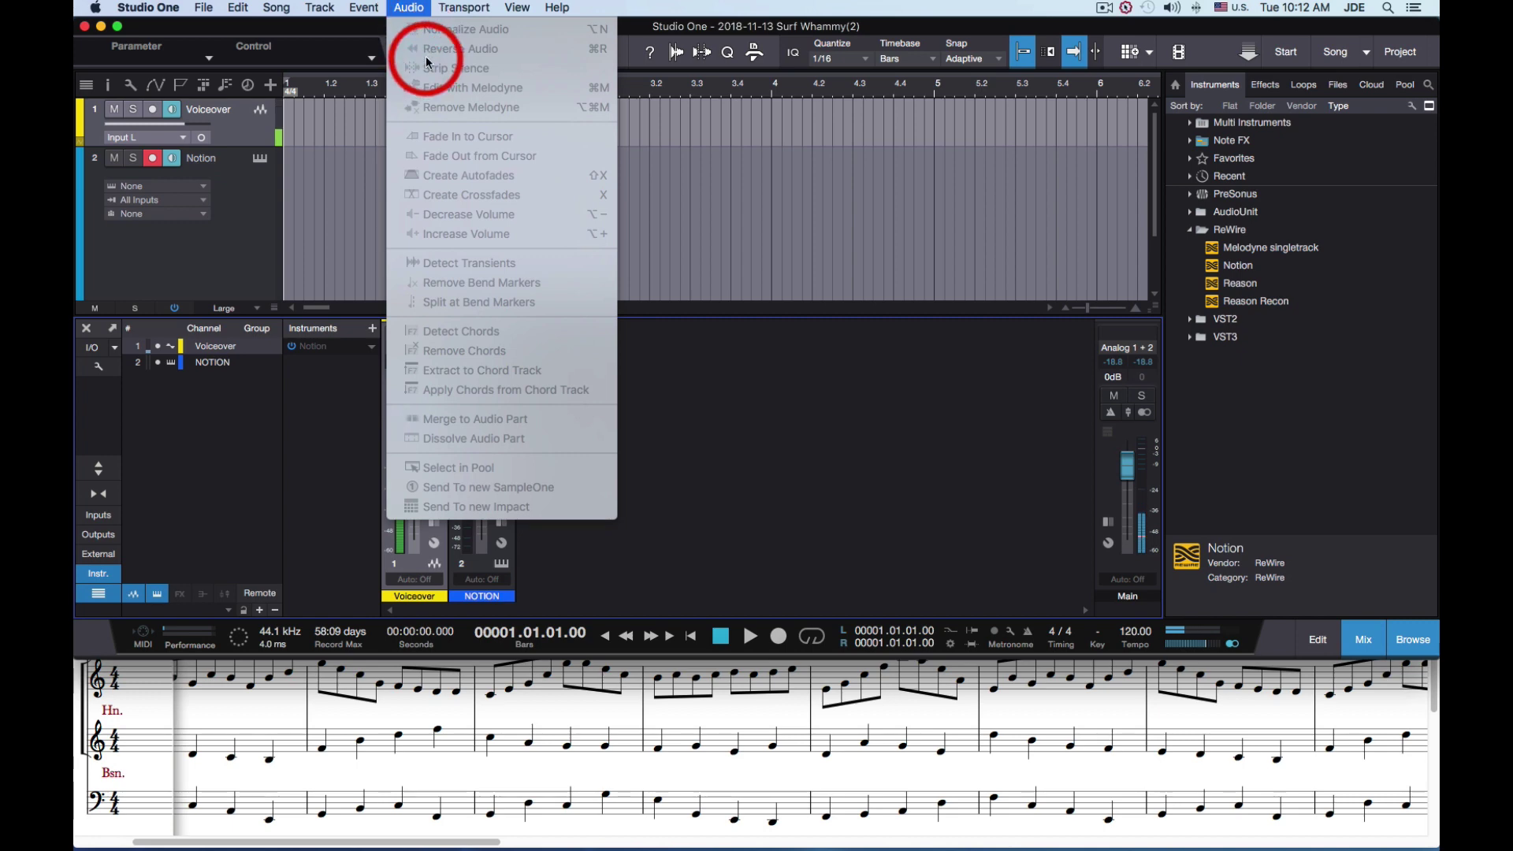
mouse_move(320, 11)
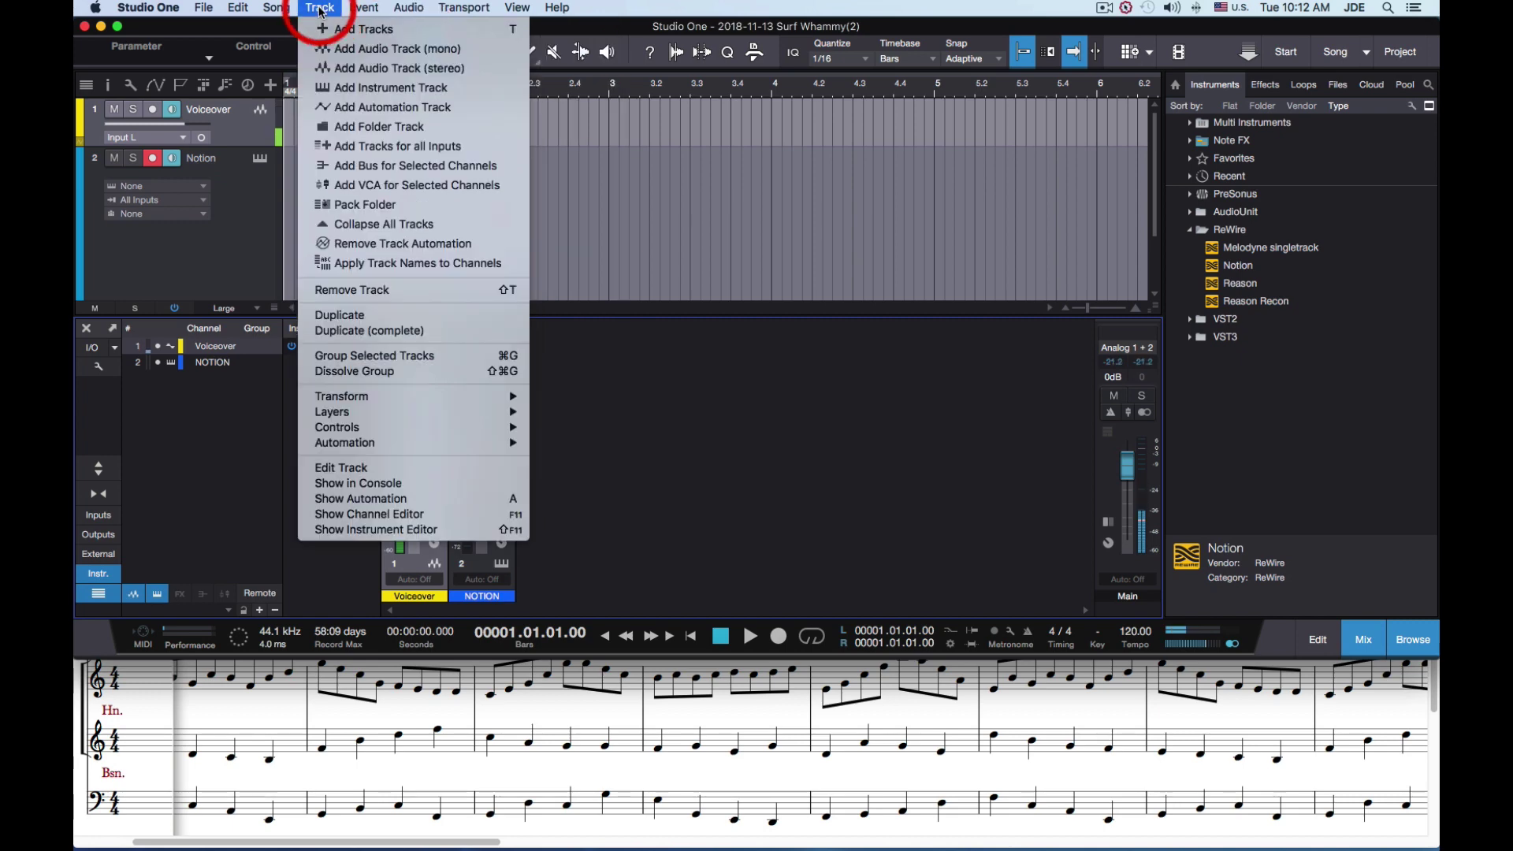
left_click(364, 69)
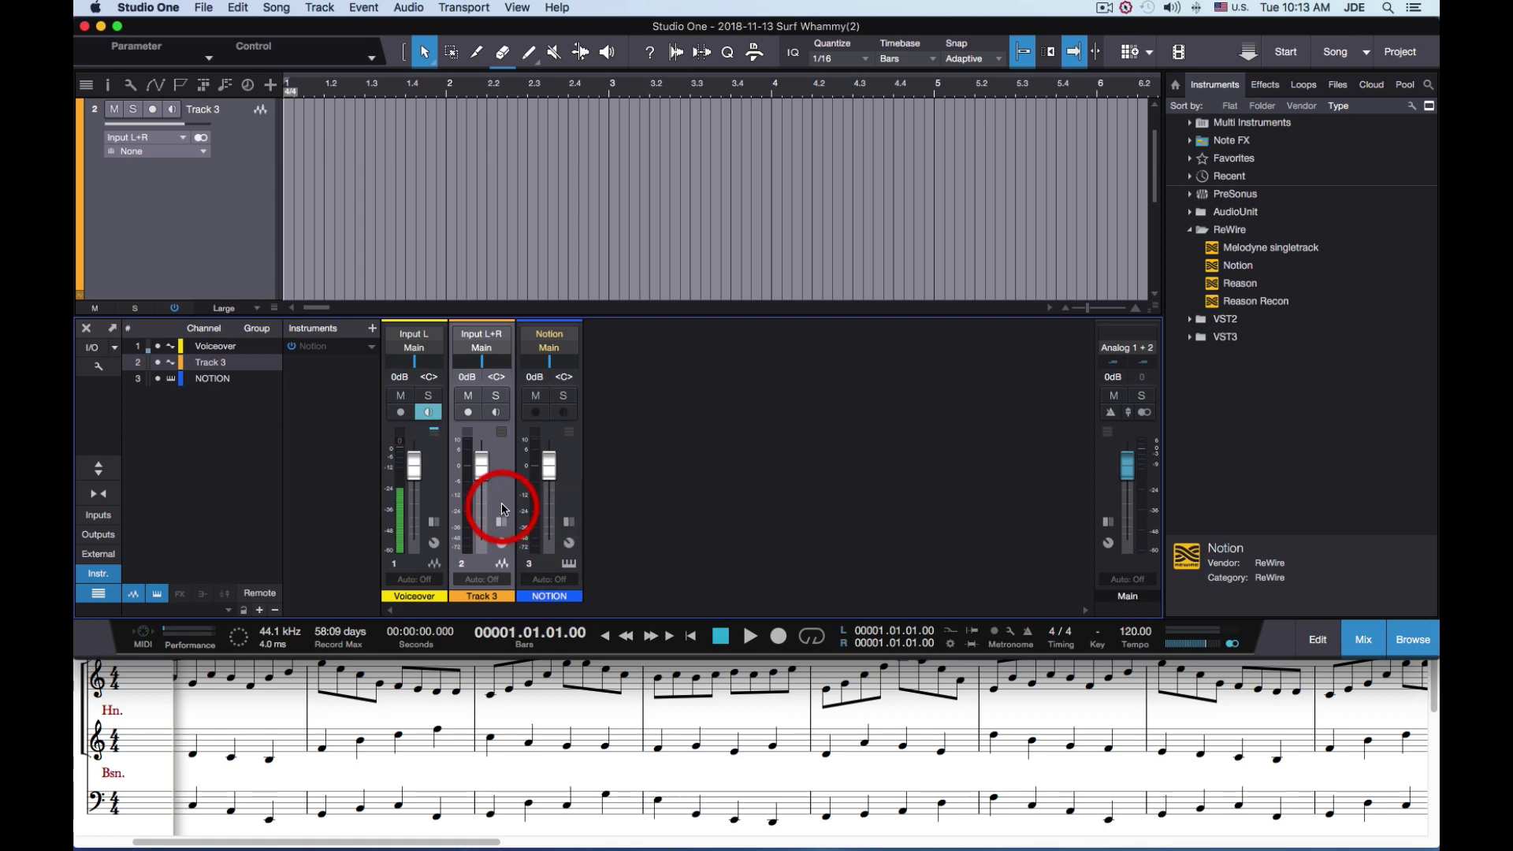
left_click_drag(499, 501, 620, 517)
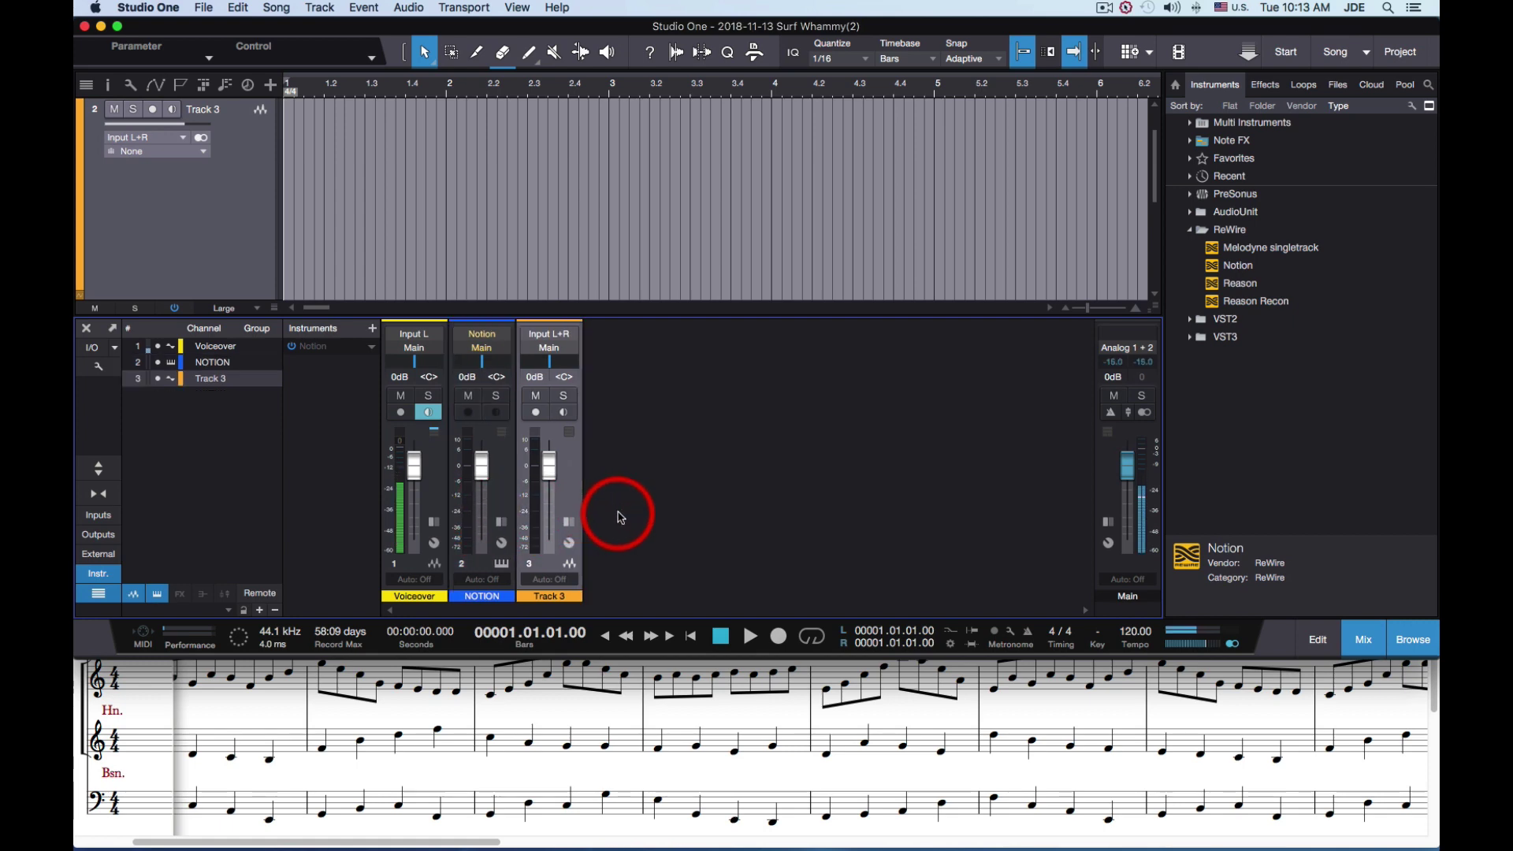
Set the Track 3 audio channel's input to the NOTION instrument and enable input monitoring on it
left_click(488, 596)
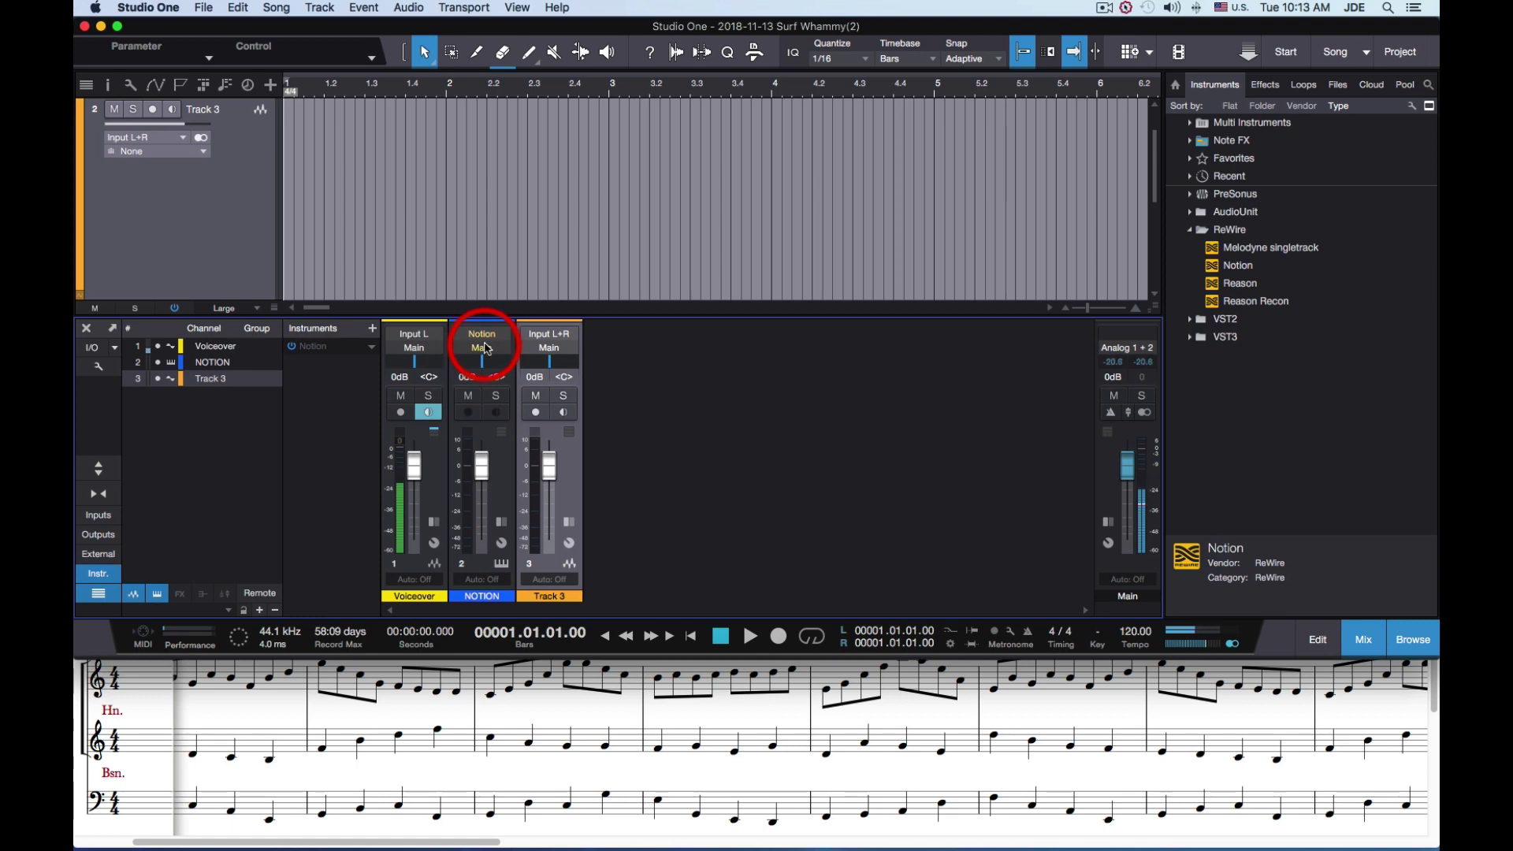
left_click(549, 336)
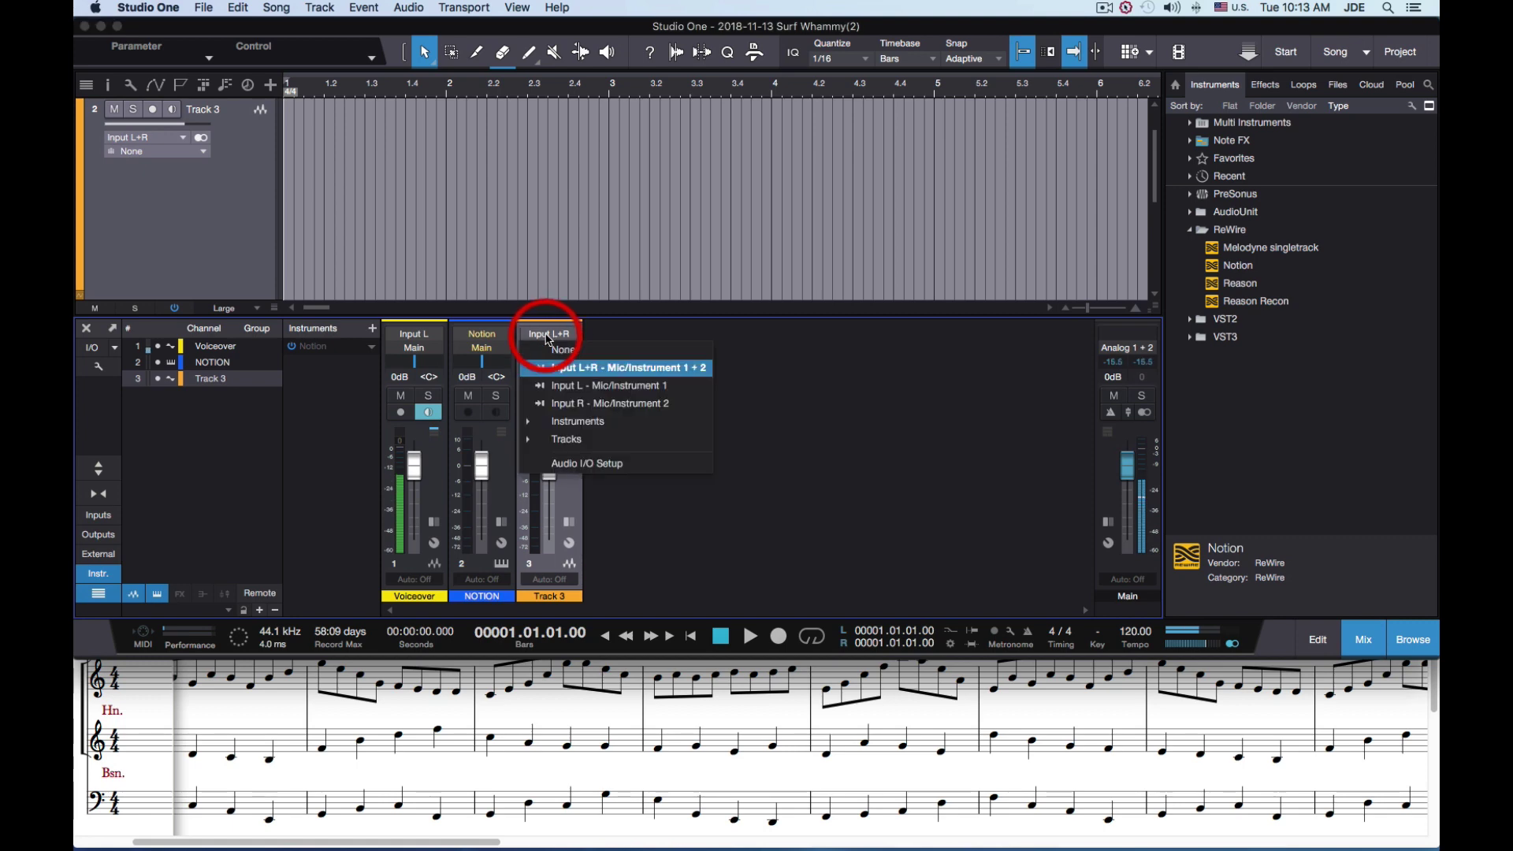
left_click(528, 422)
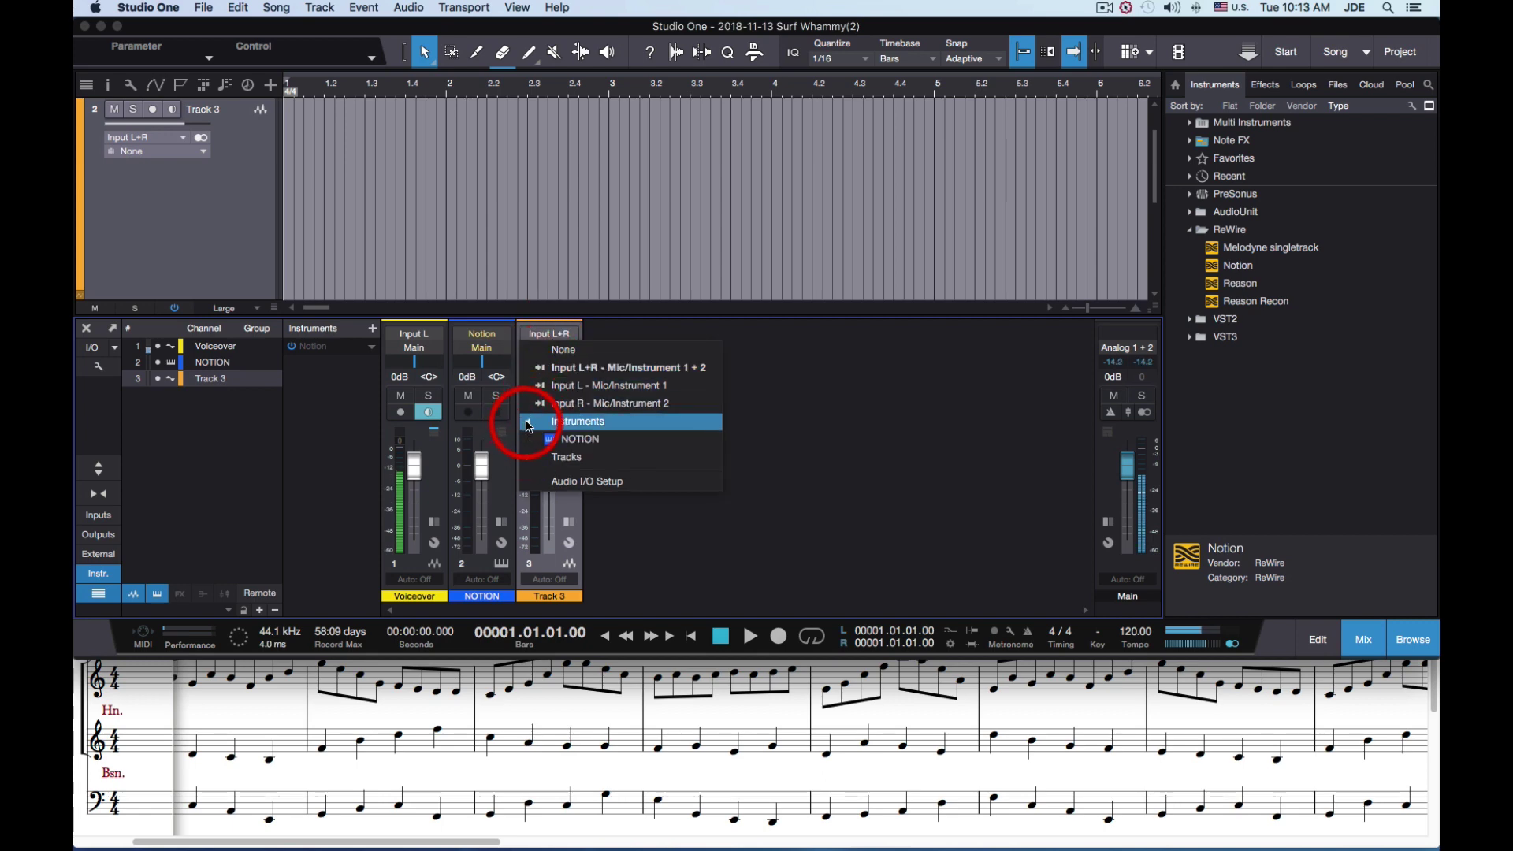
left_click(584, 446)
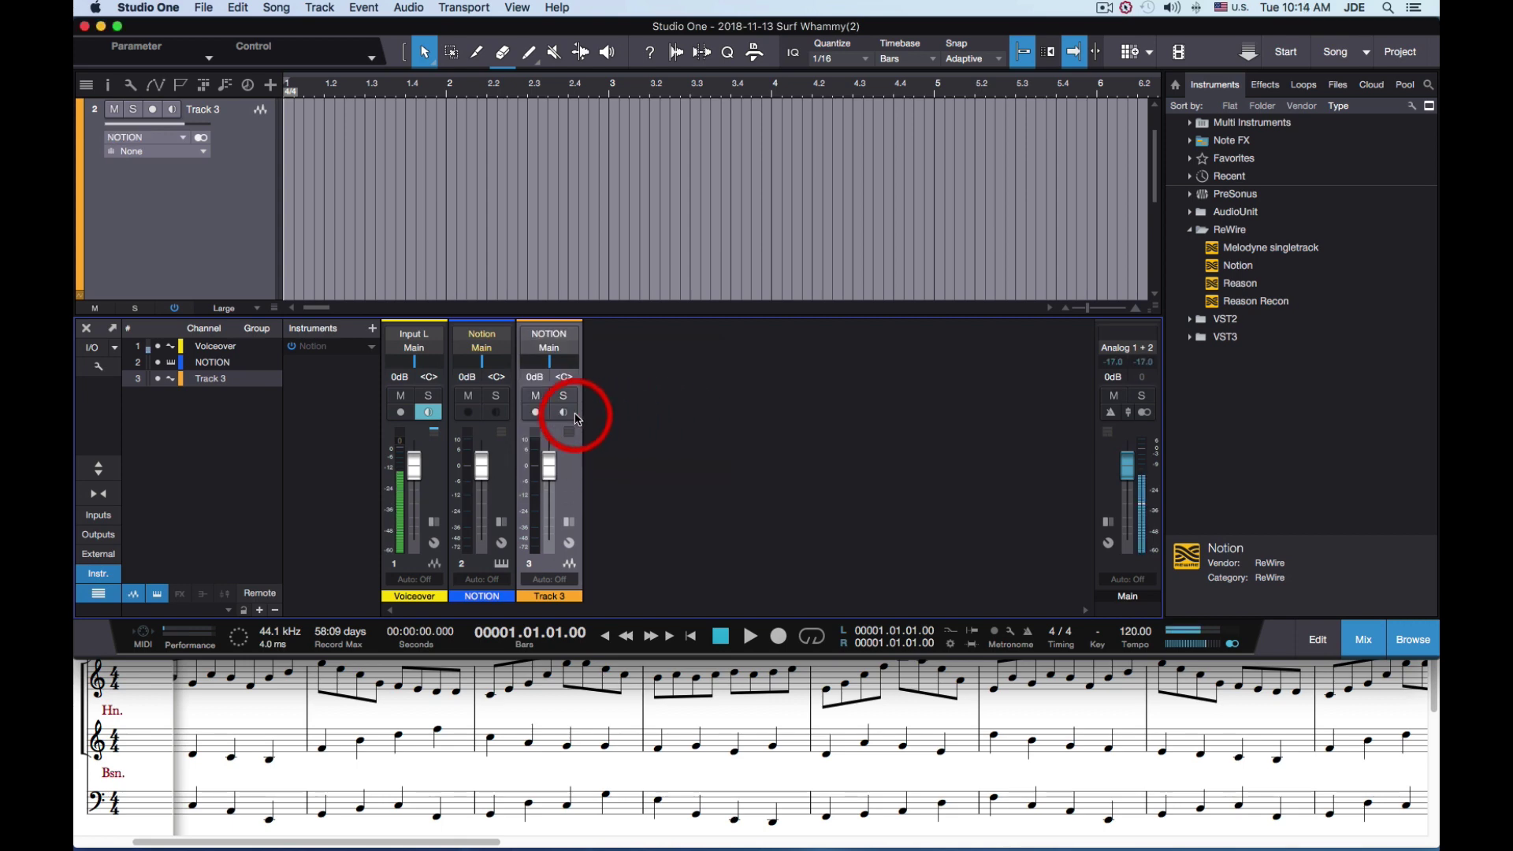
left_click(564, 413)
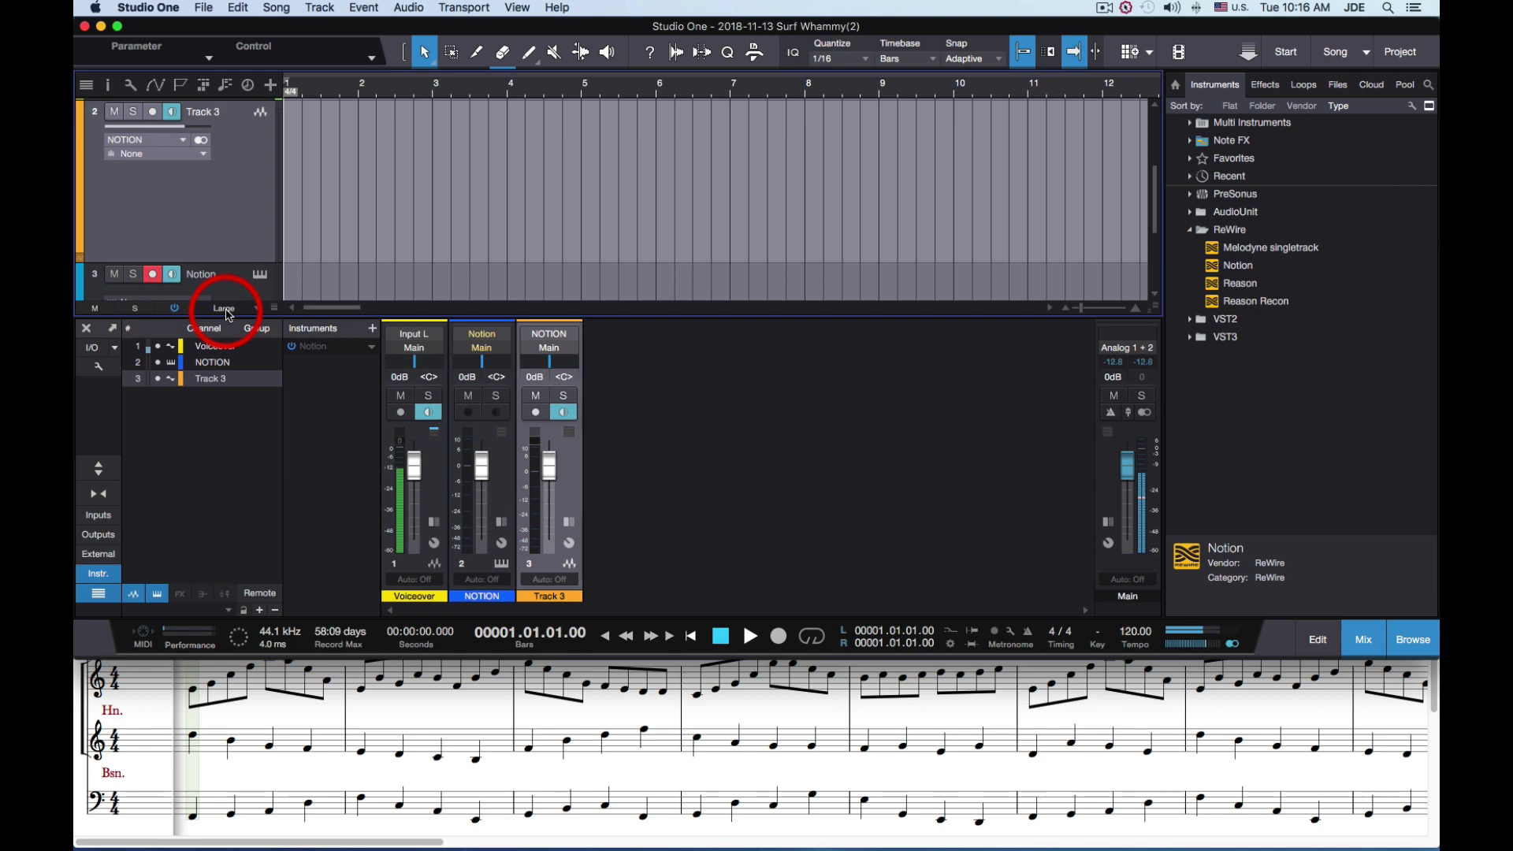
Set the arrangement's track height to Normal and select the Notion instrument track
left_click(229, 313)
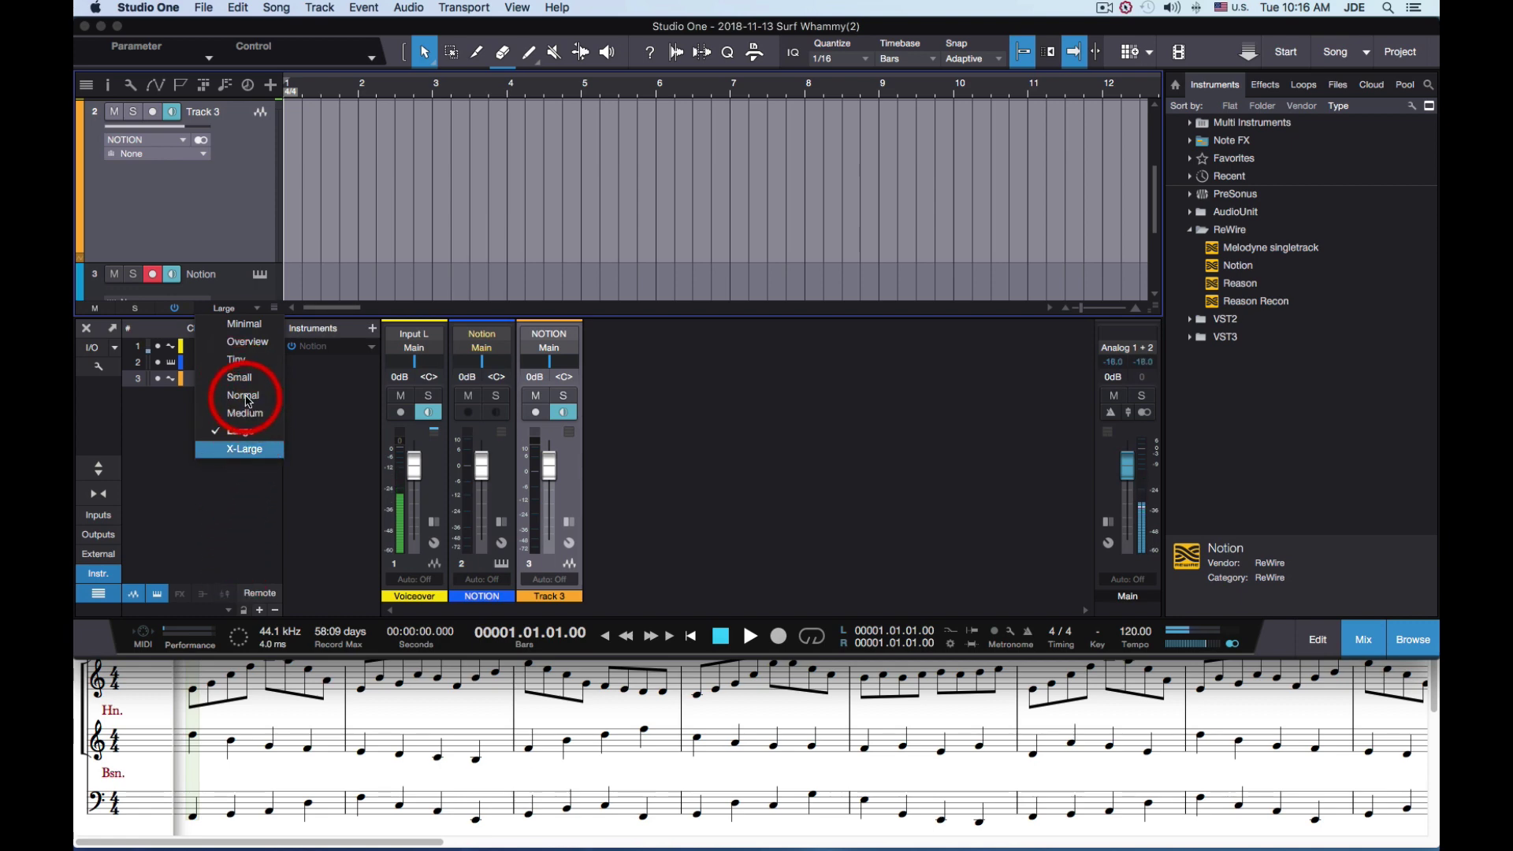
left_click(246, 396)
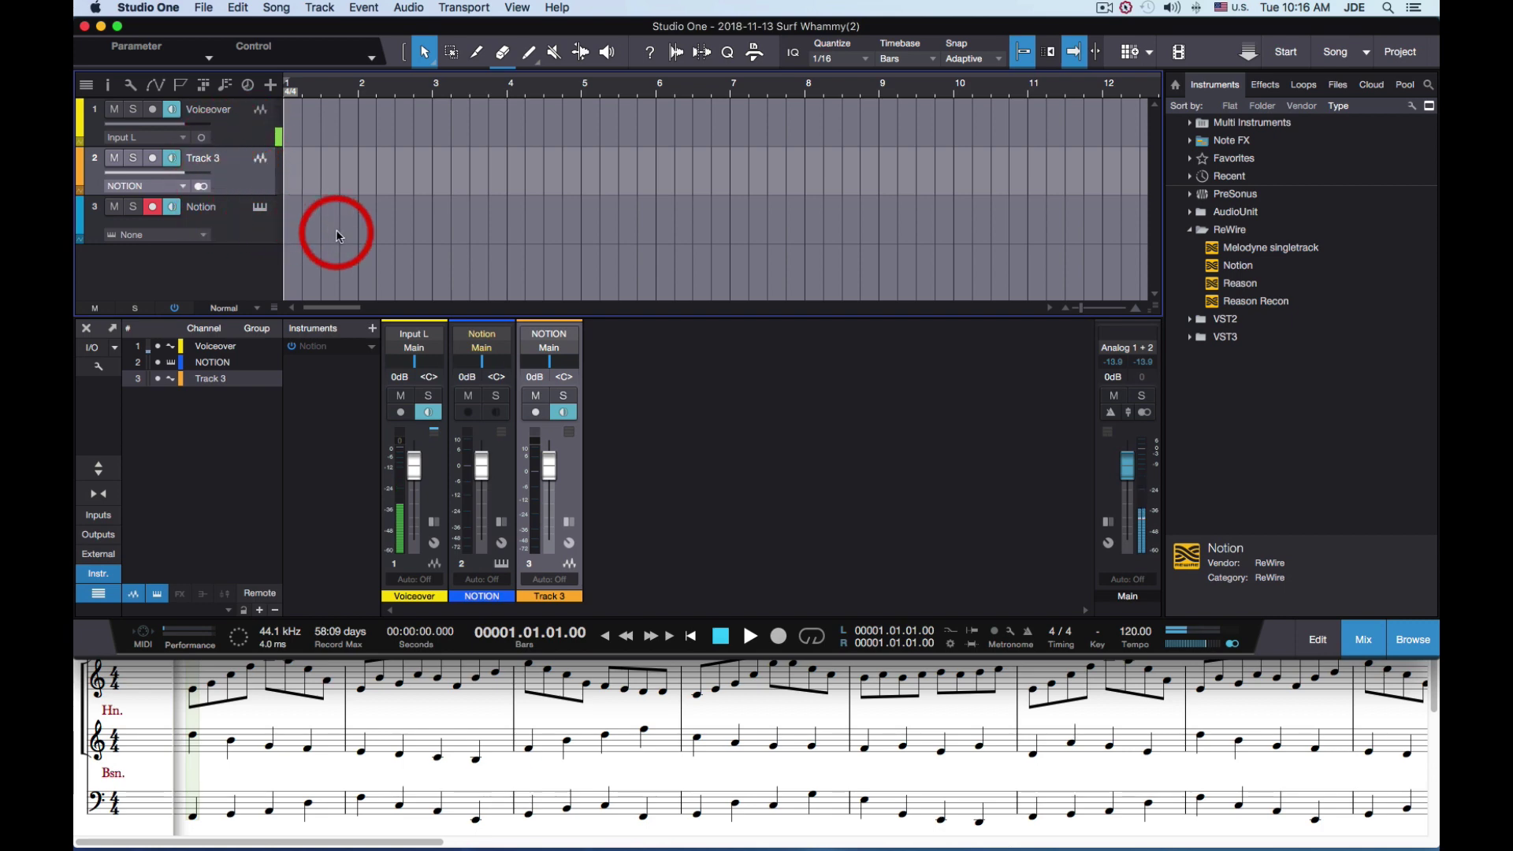
left_click(241, 223)
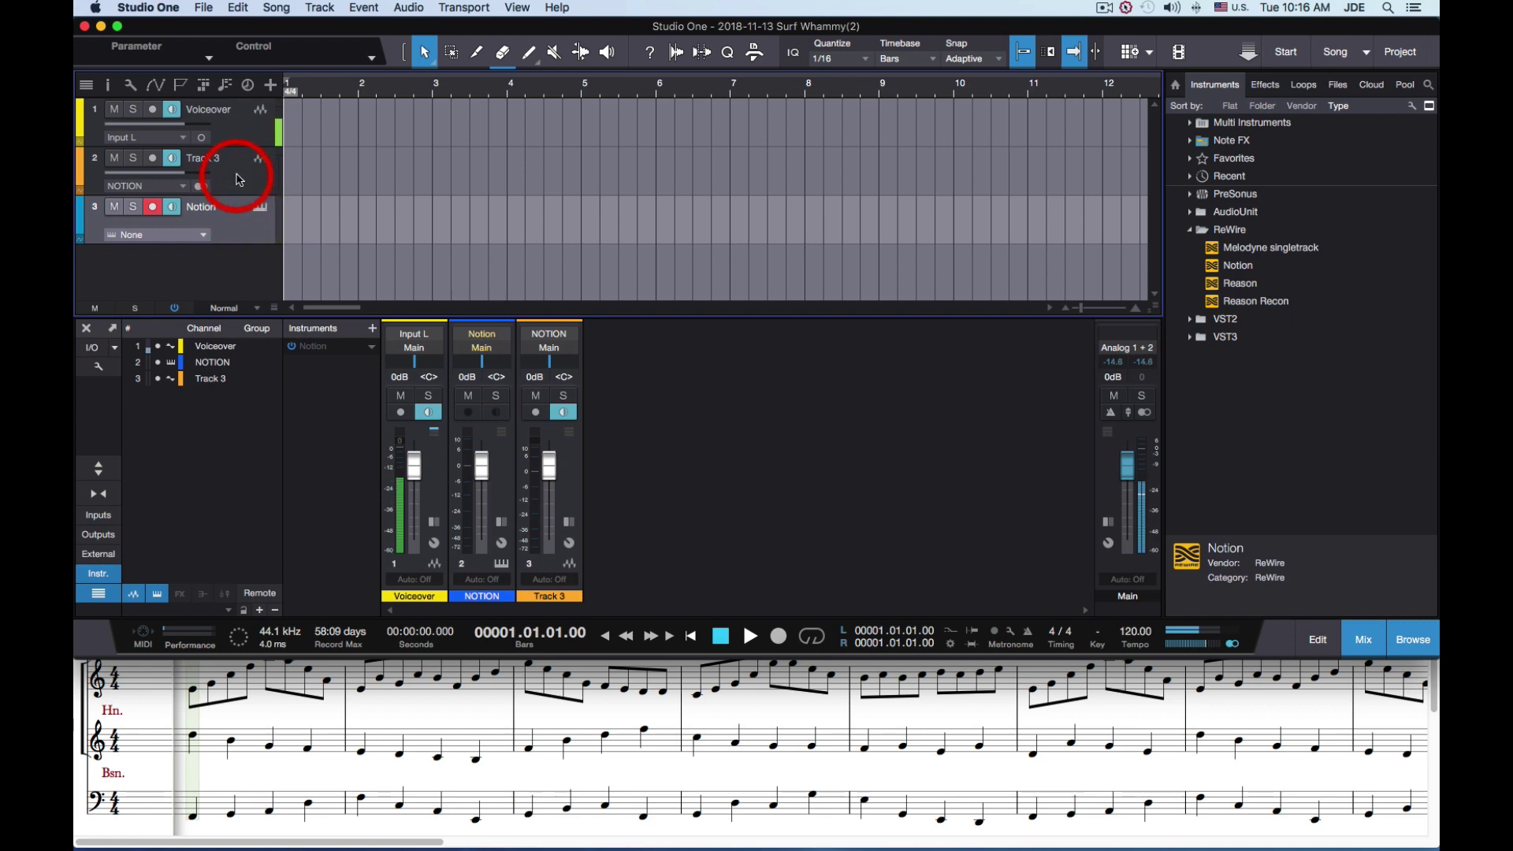
Rename the Track 3 audio channel NOTION AUDIO
left_click(239, 180)
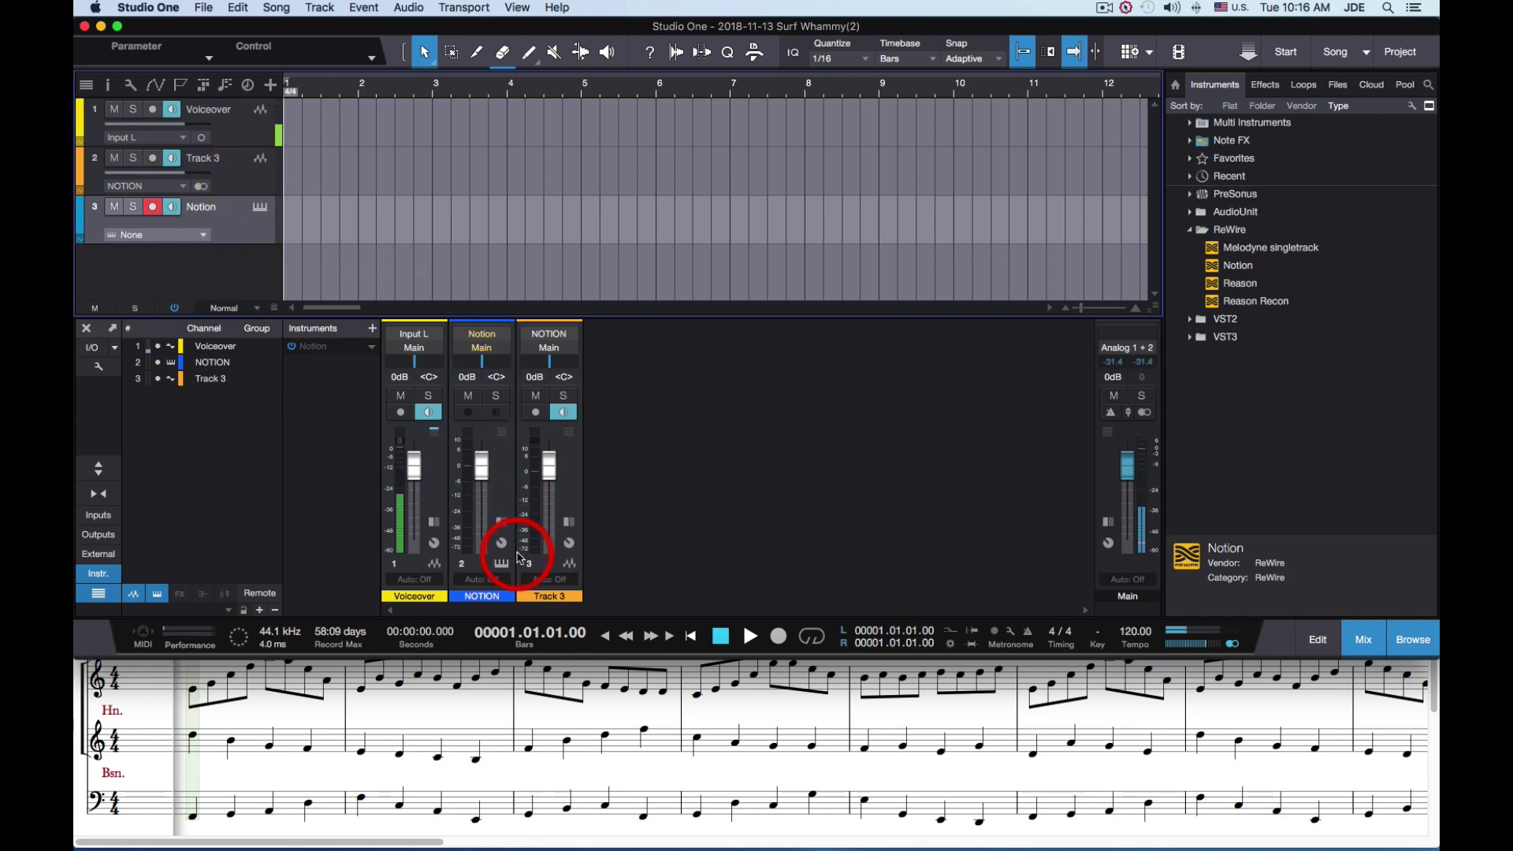
double_click(549, 597)
type("NOTION")
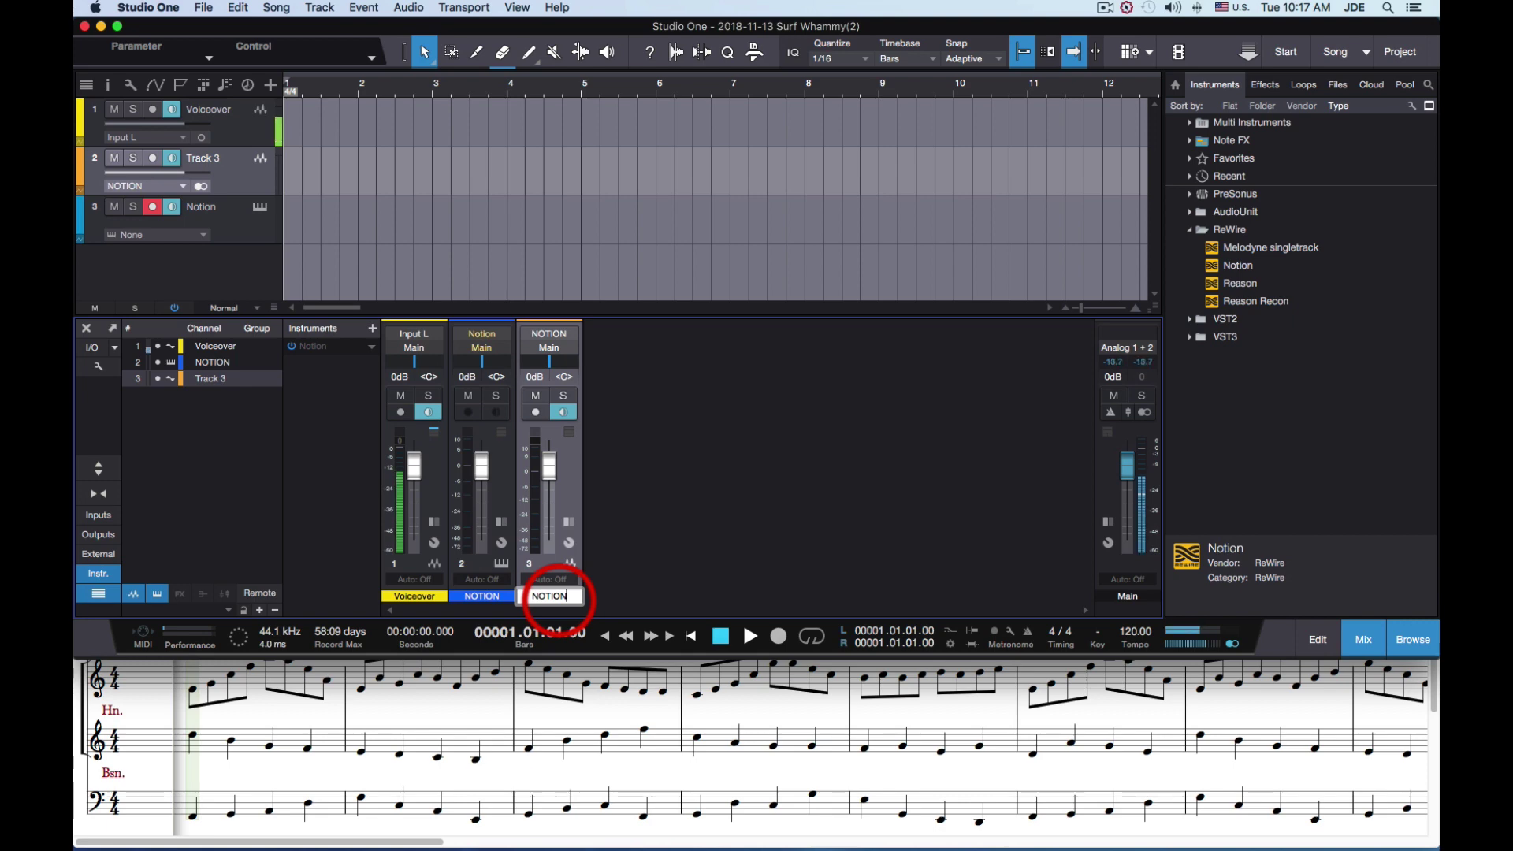
type(" A")
key("super+a")
type("AUD")
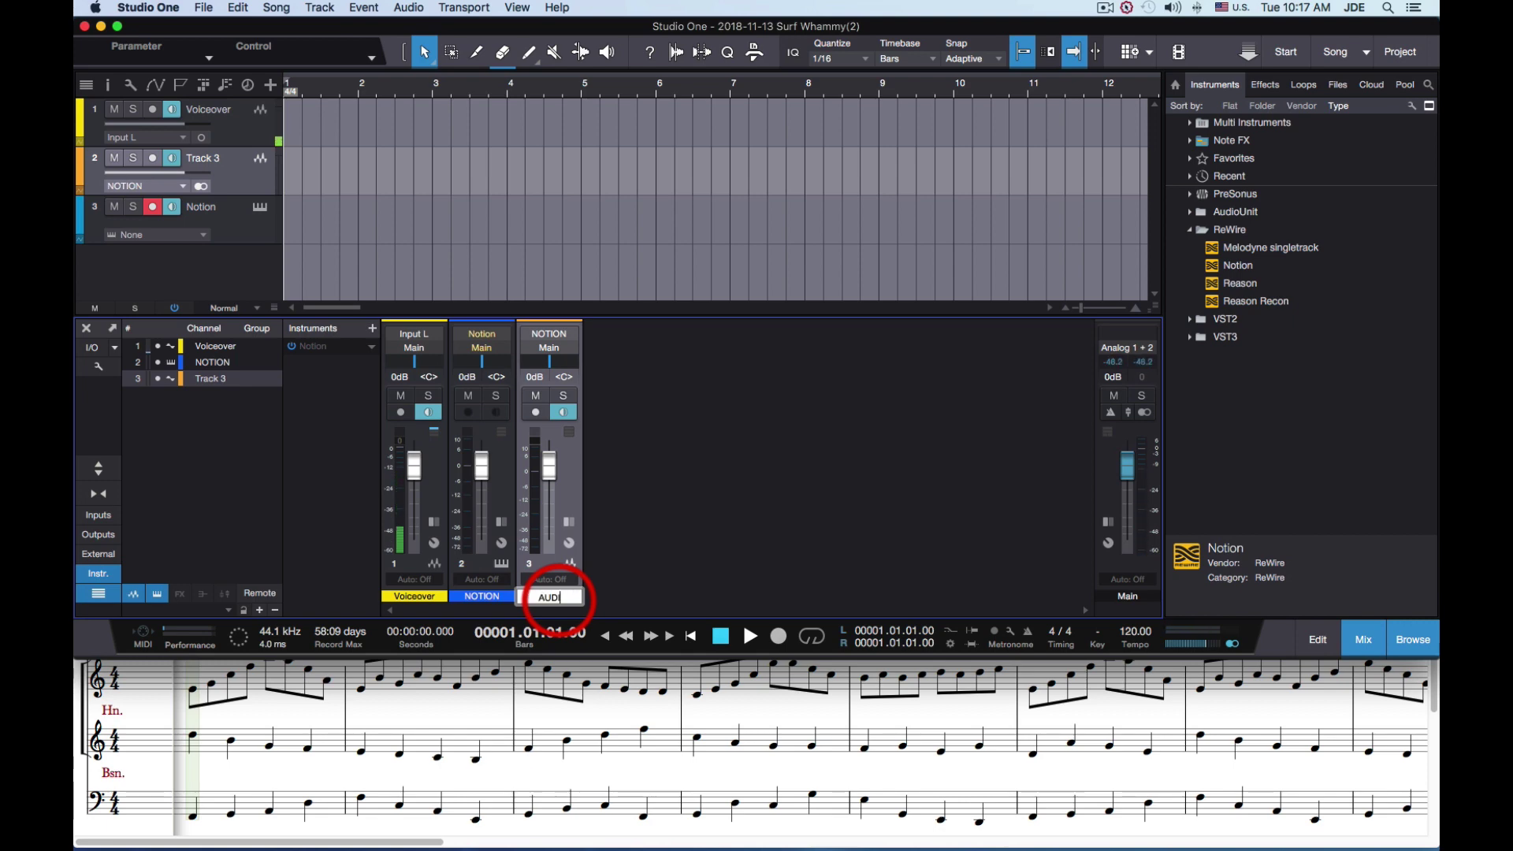
type("IO")
key("Return")
Disarm recording on the Notion instrument track and turn on its monitoring
left_click(152, 207)
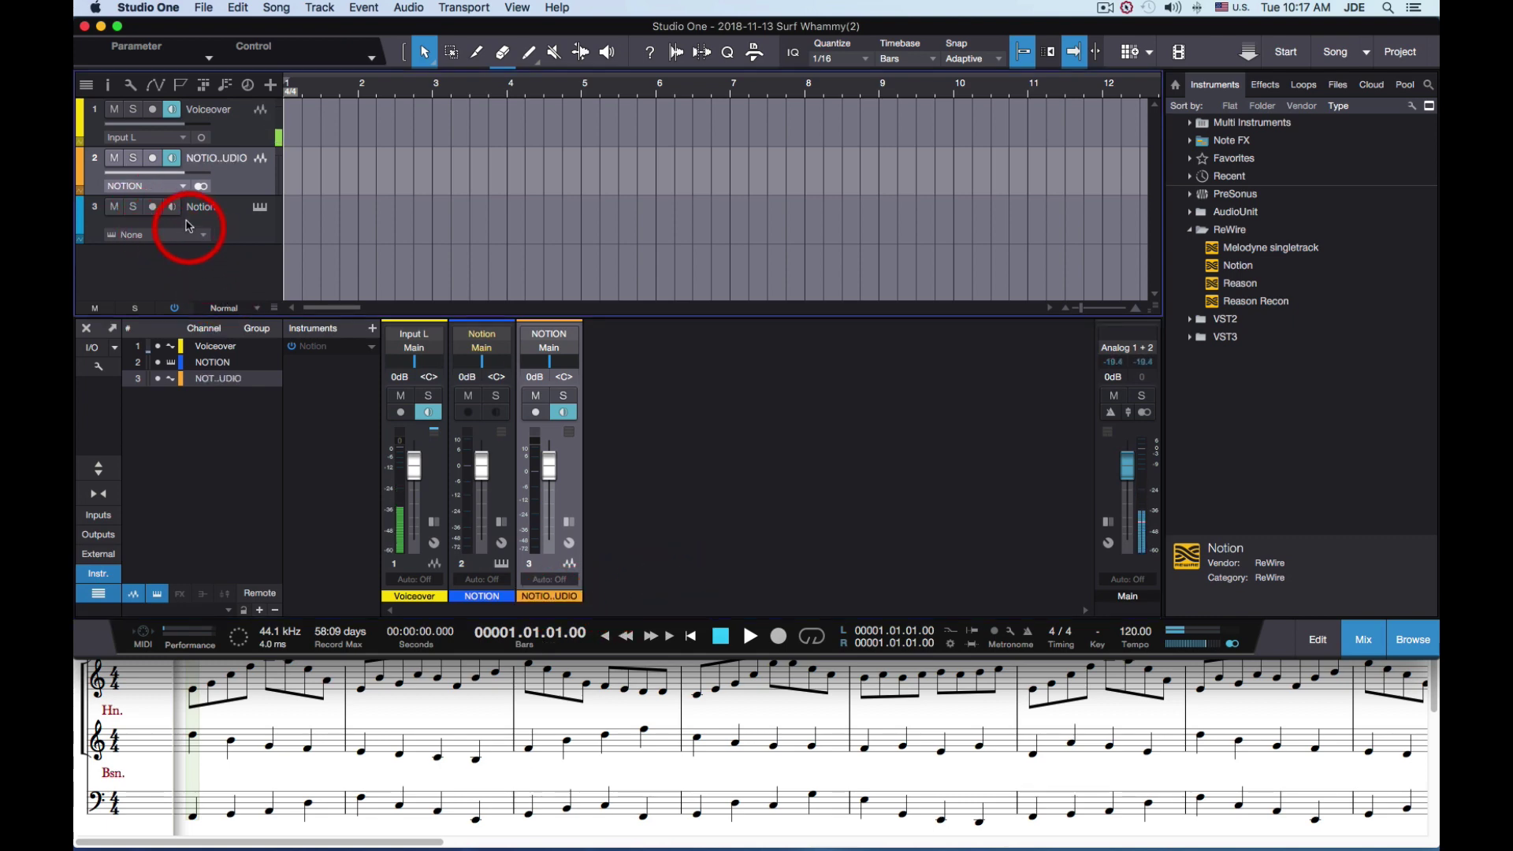
left_click(171, 206)
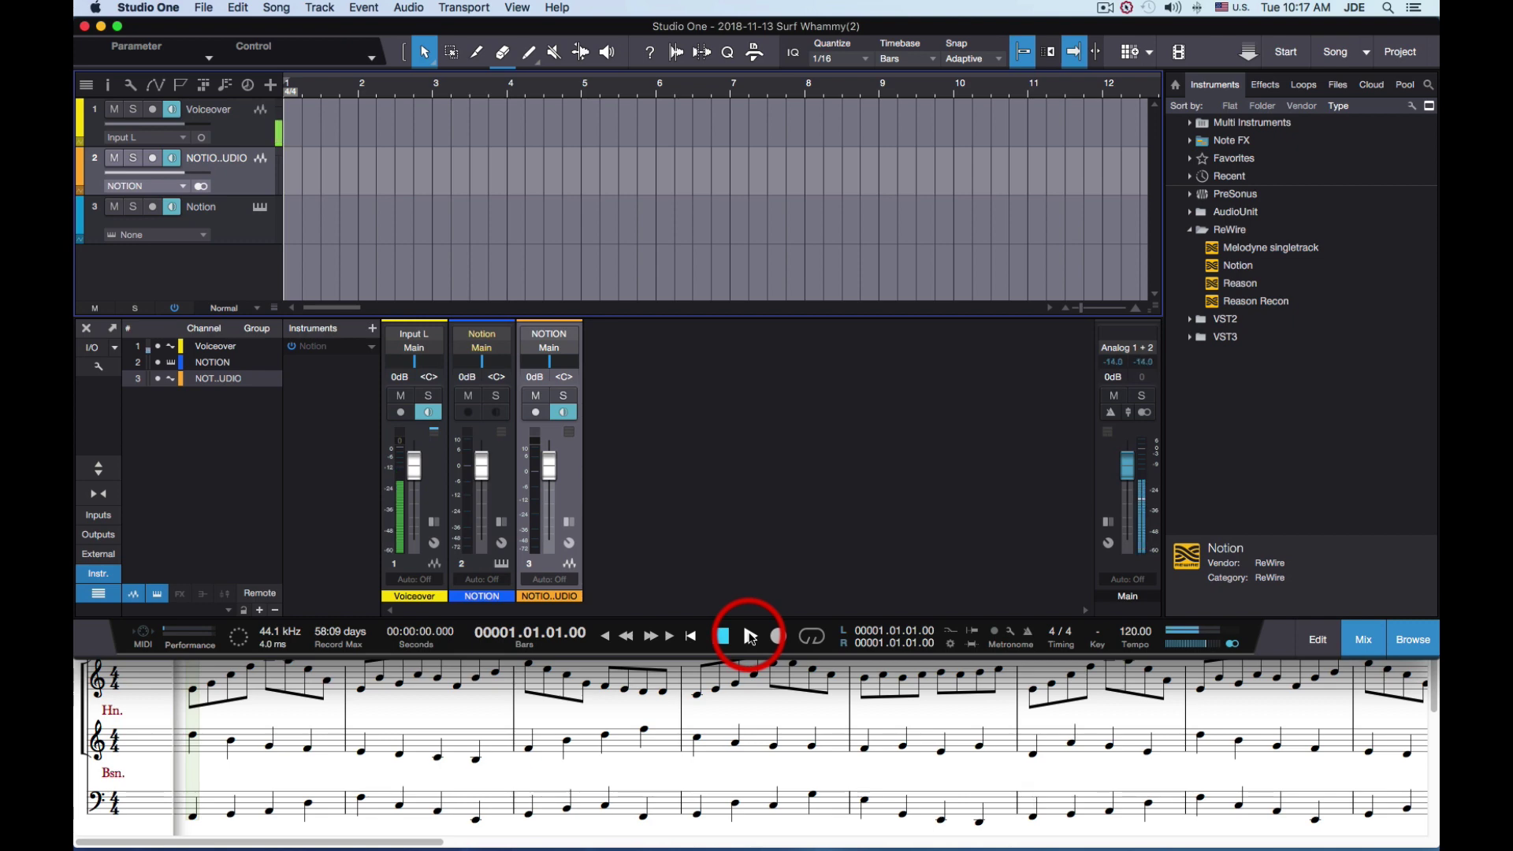
Play the song, switch to Notion to examine its mixer levels during playback, stop playback, and return to Studio One
left_click(750, 638)
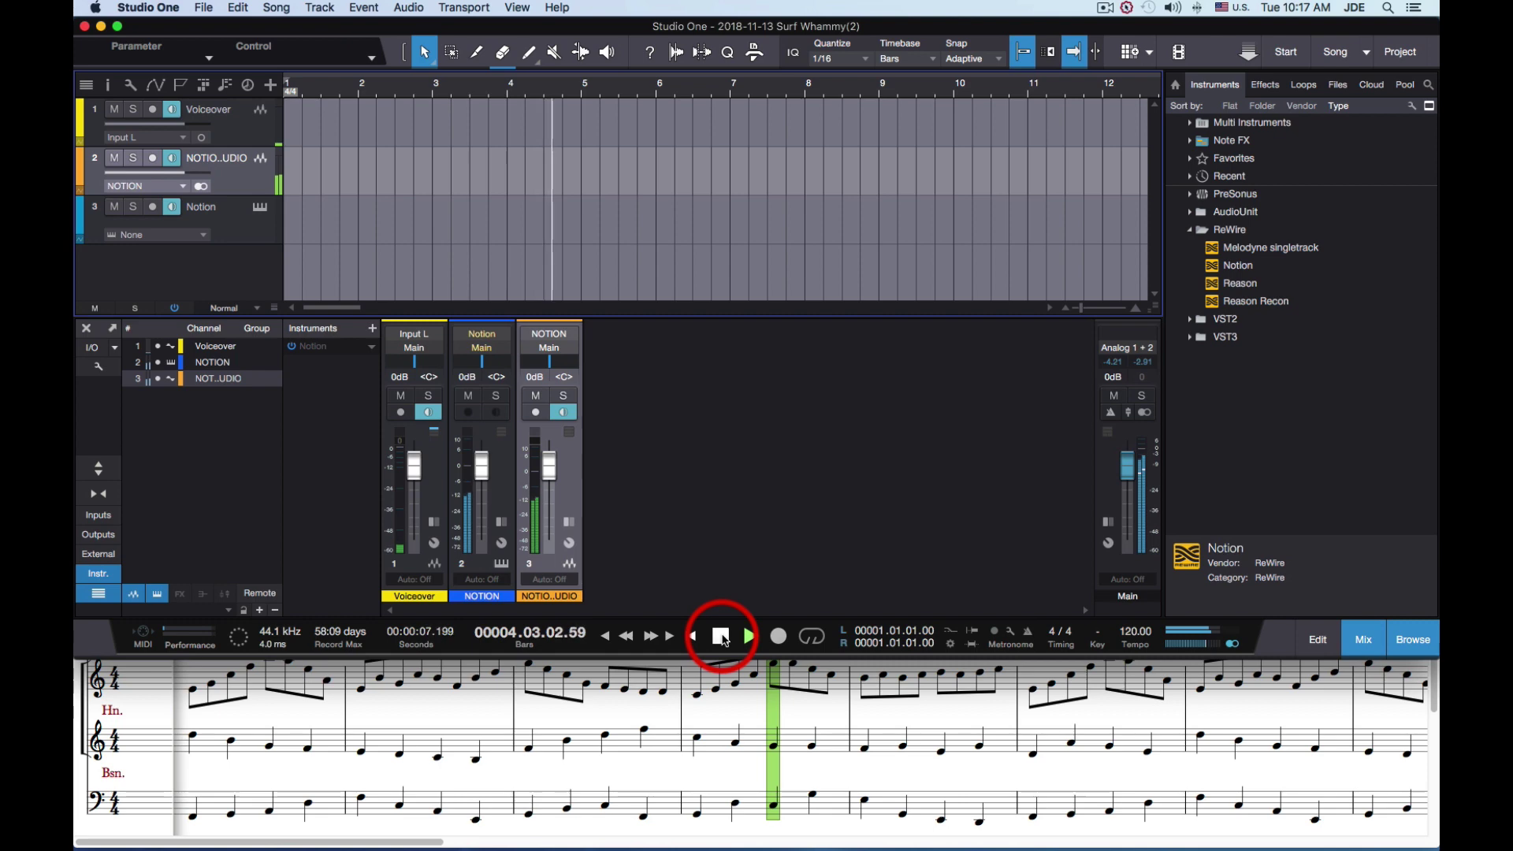
left_click(749, 703)
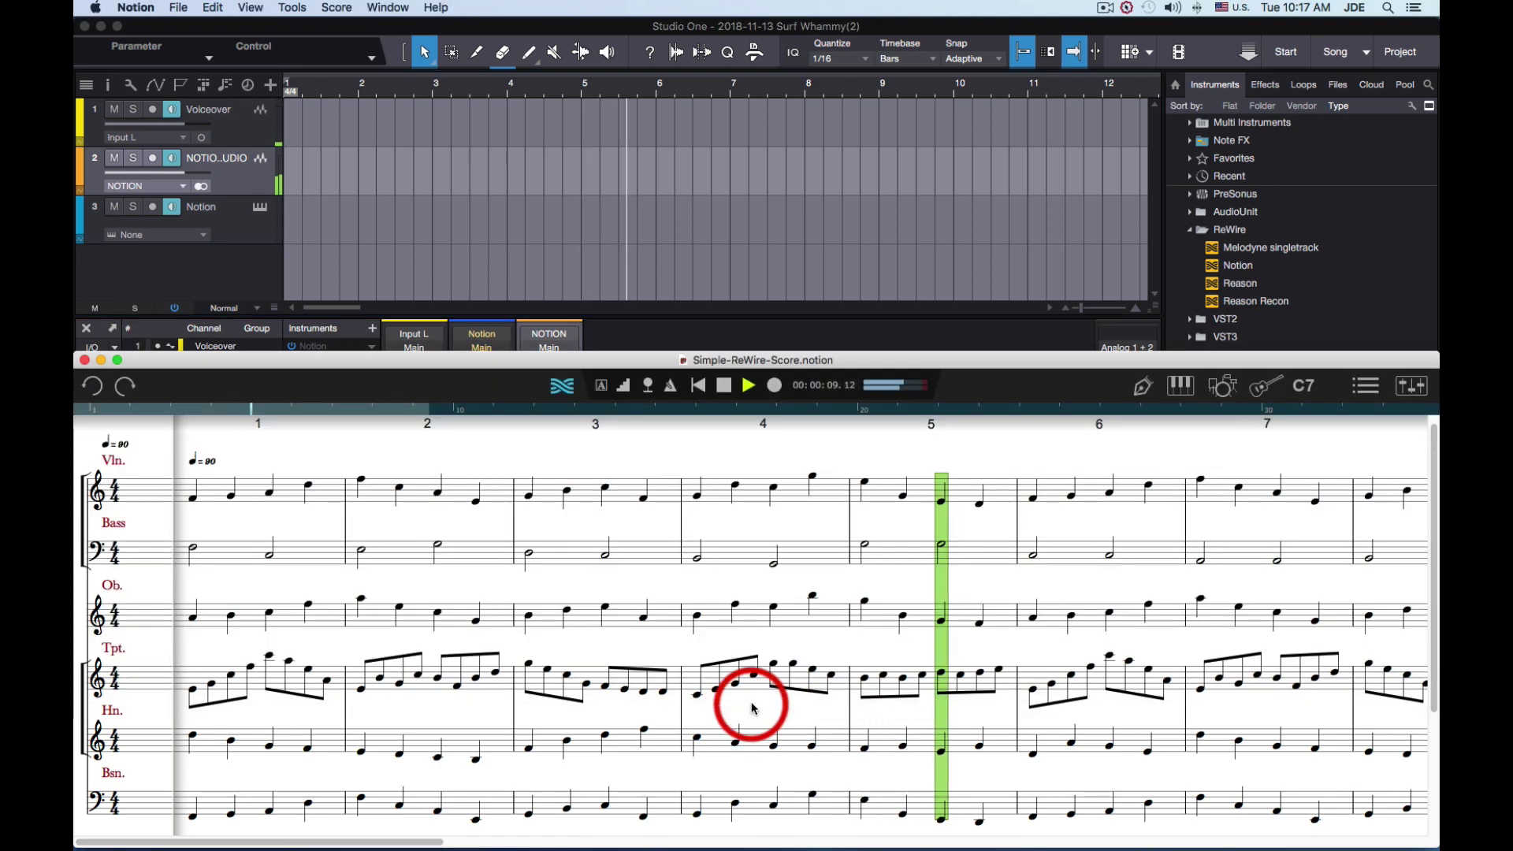
left_click(1411, 385)
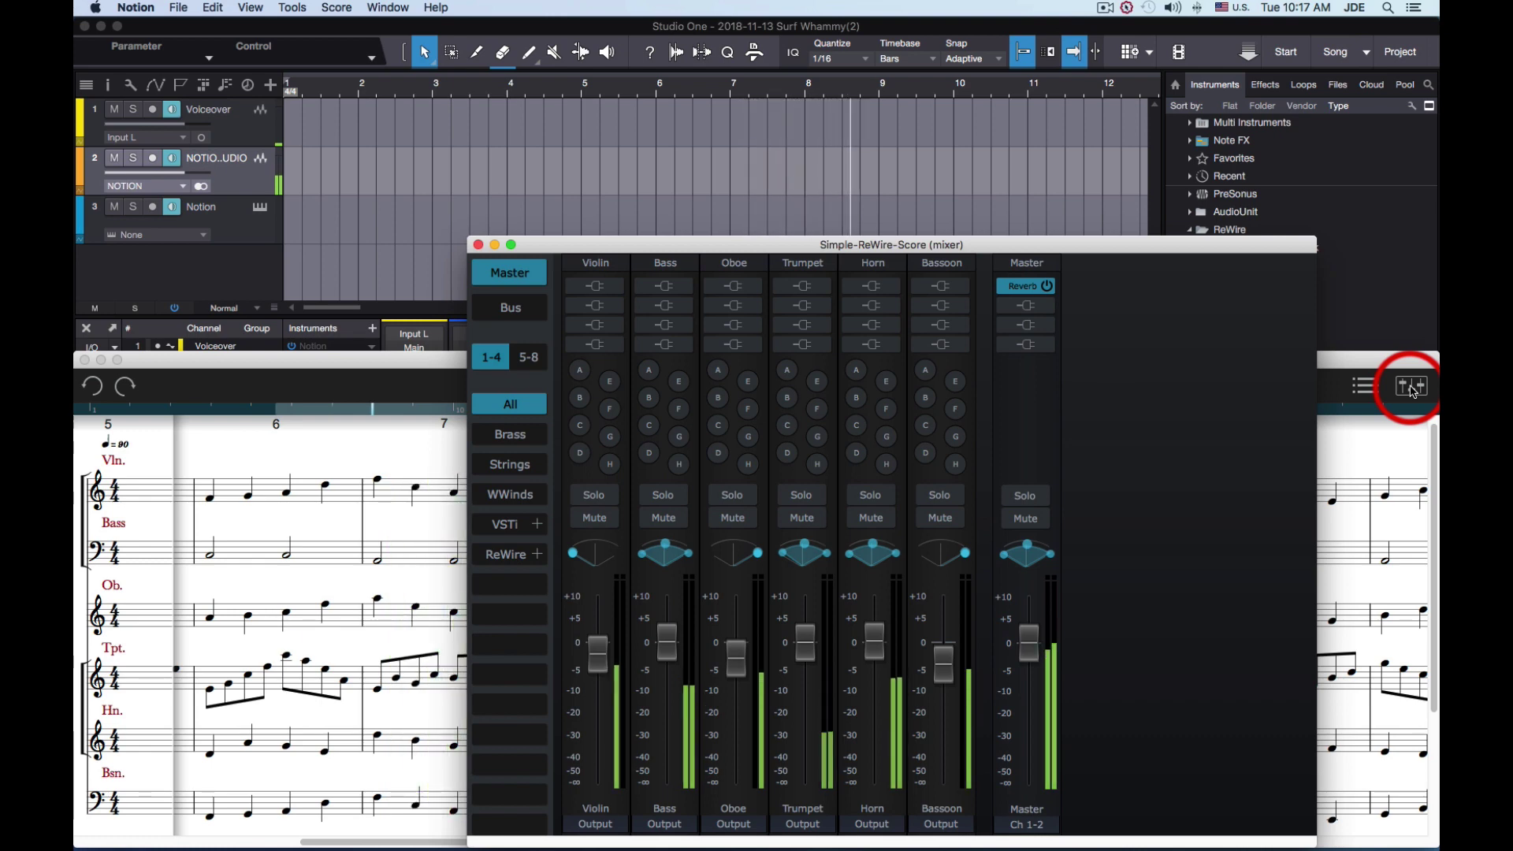
left_click(477, 246)
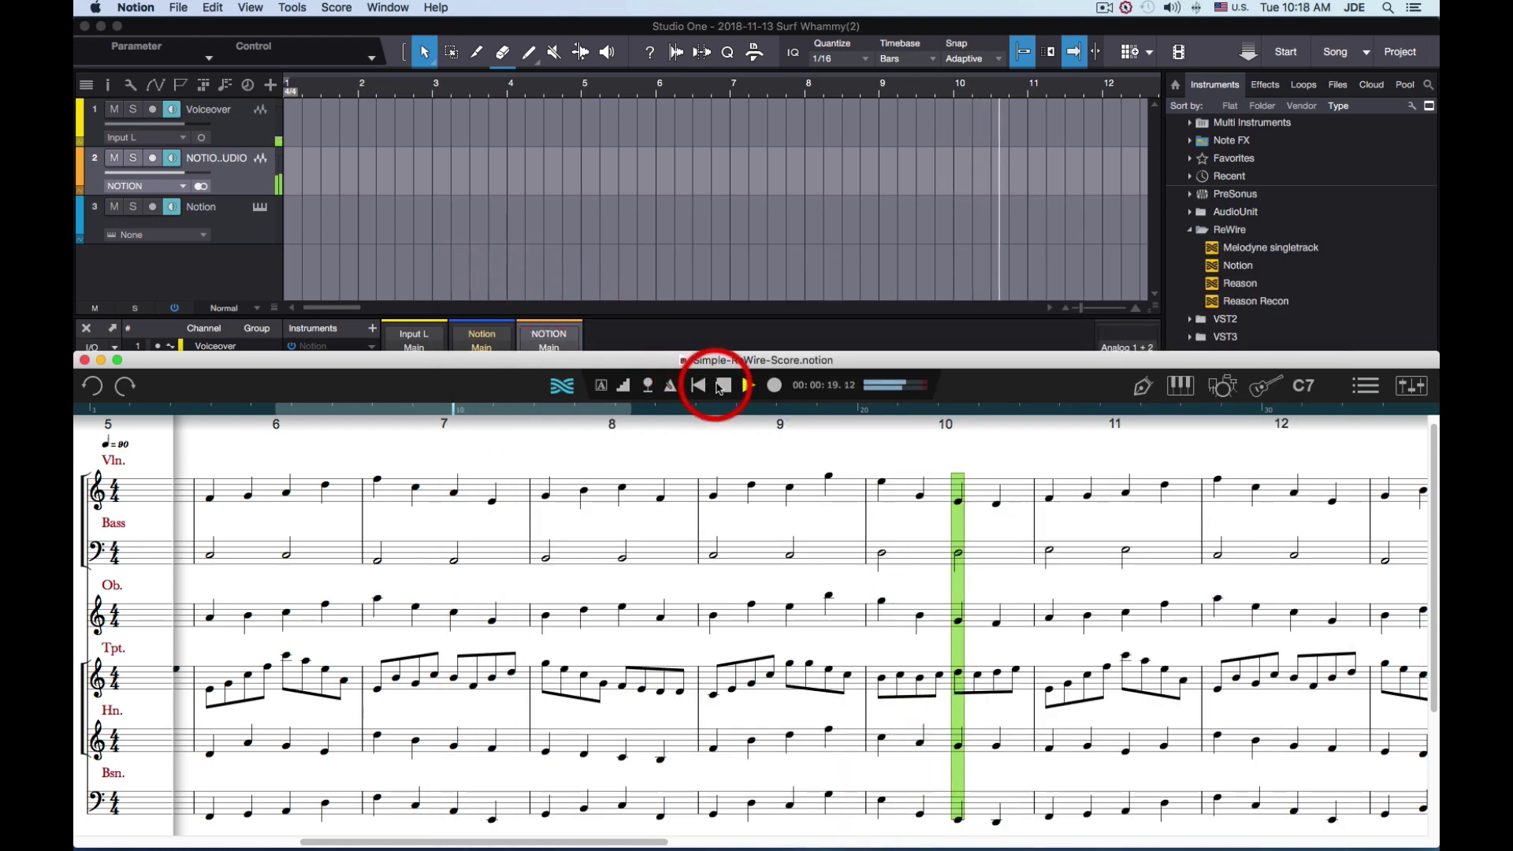
left_click(724, 386)
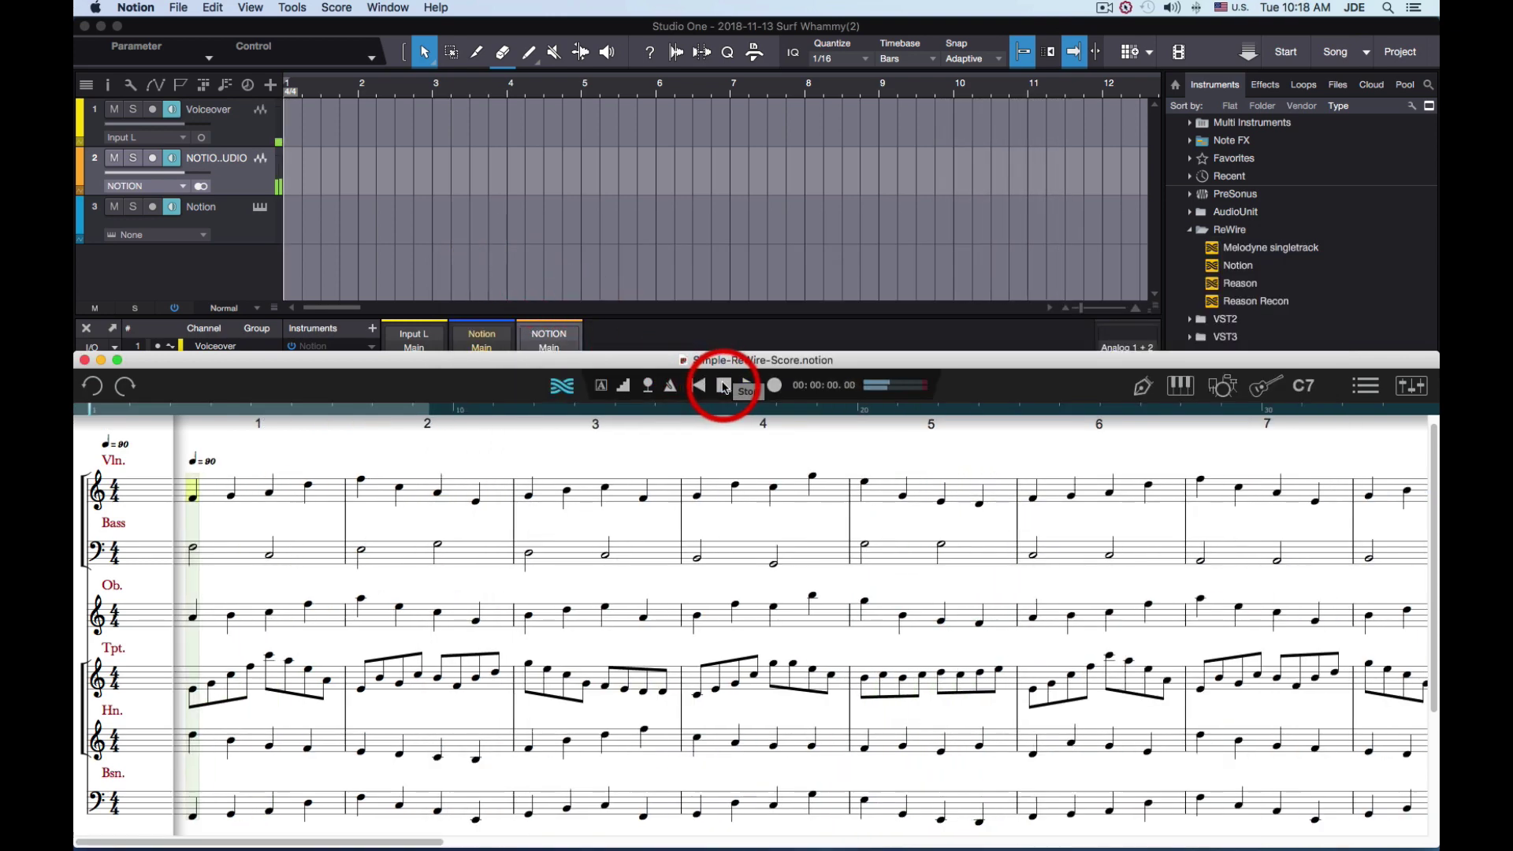
left_click(699, 268)
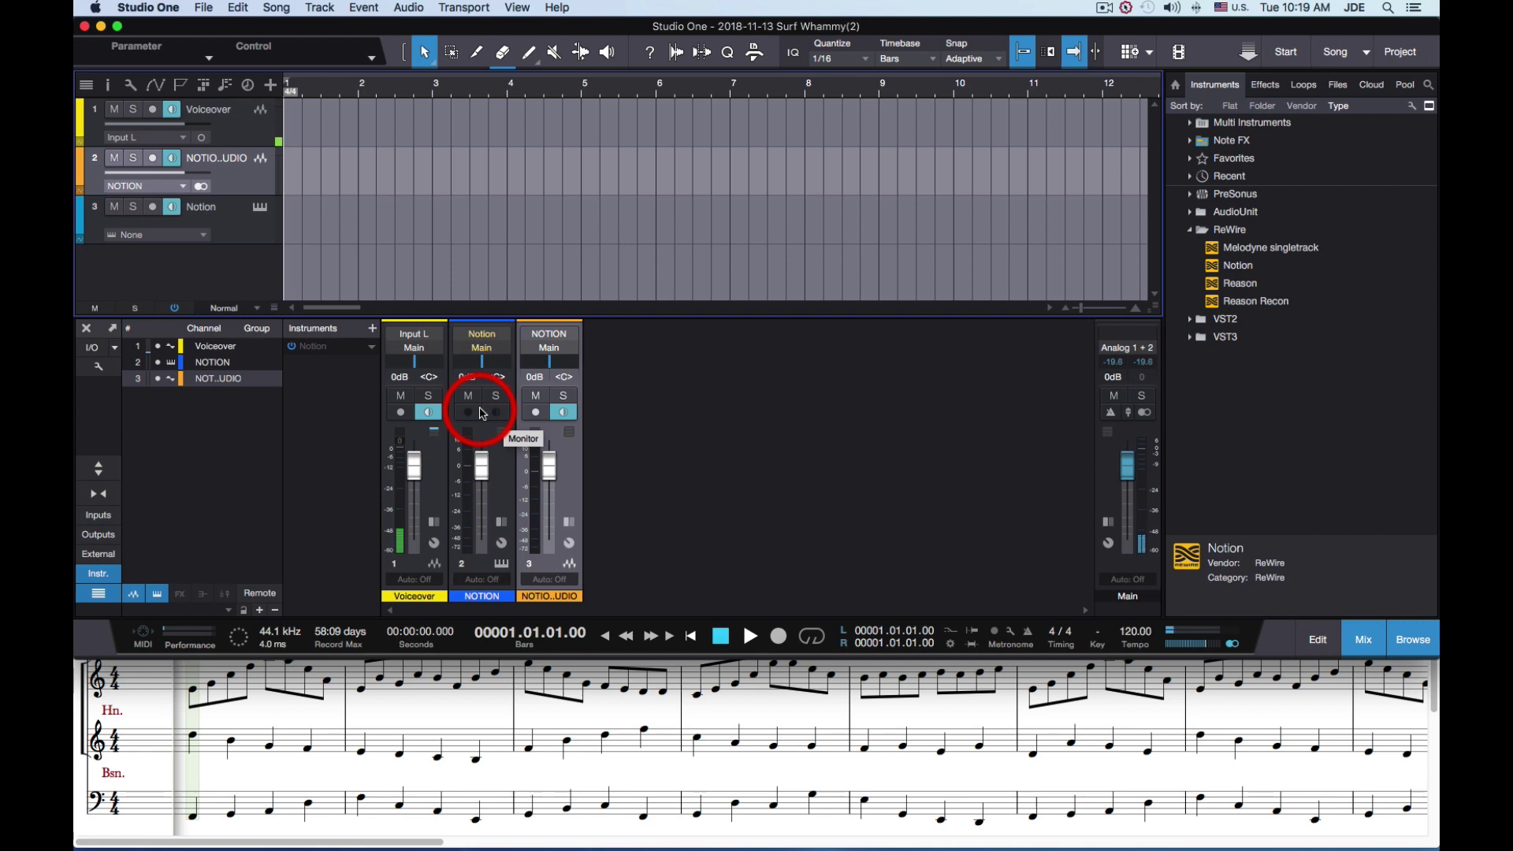
Start playback and try muting and unmuting the NOTION instrument channel
left_click(751, 636)
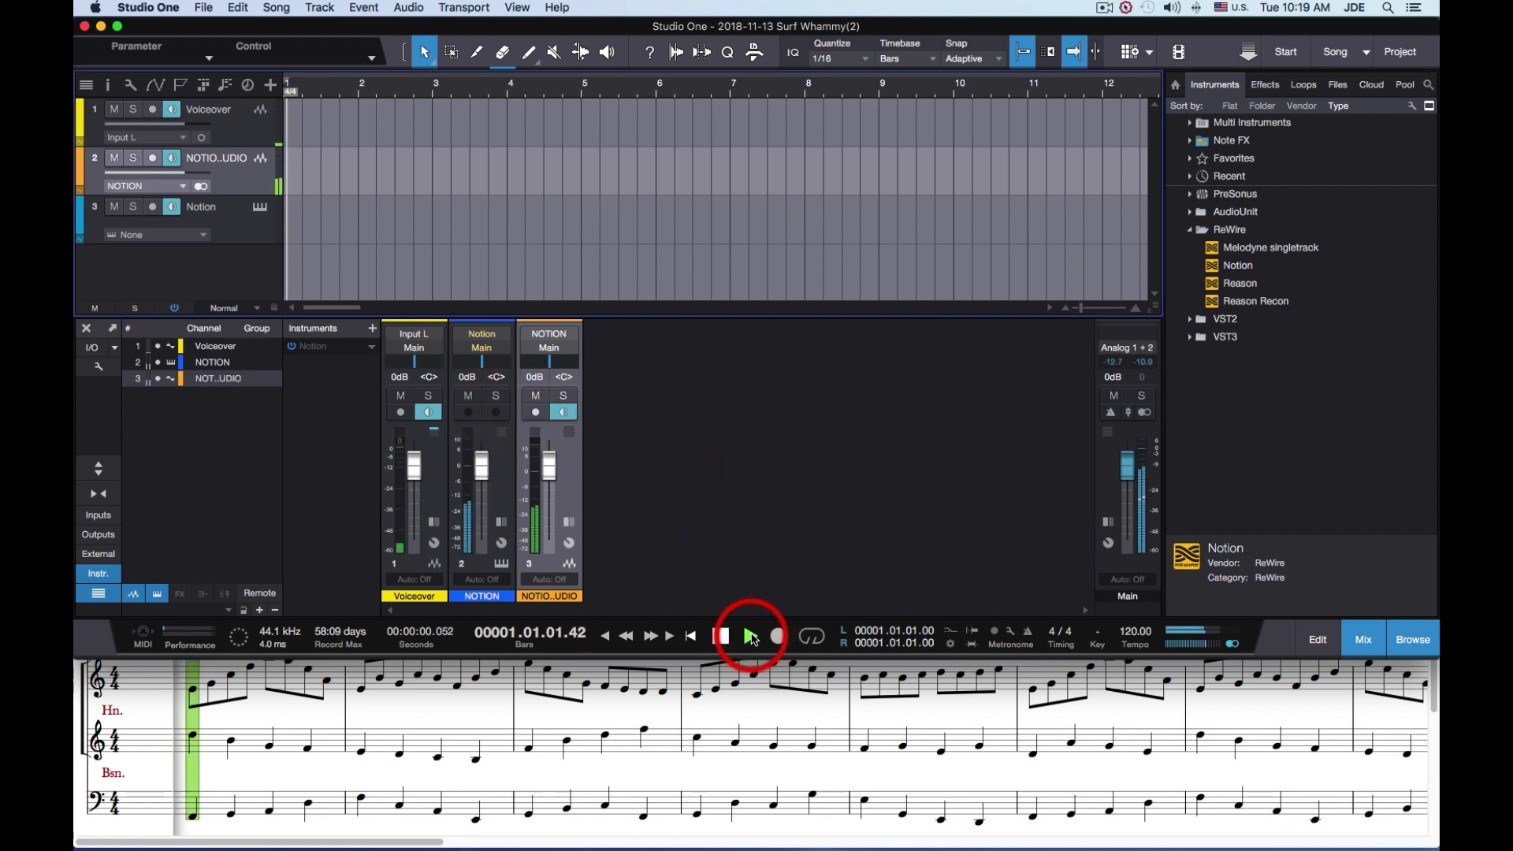
left_click(474, 415)
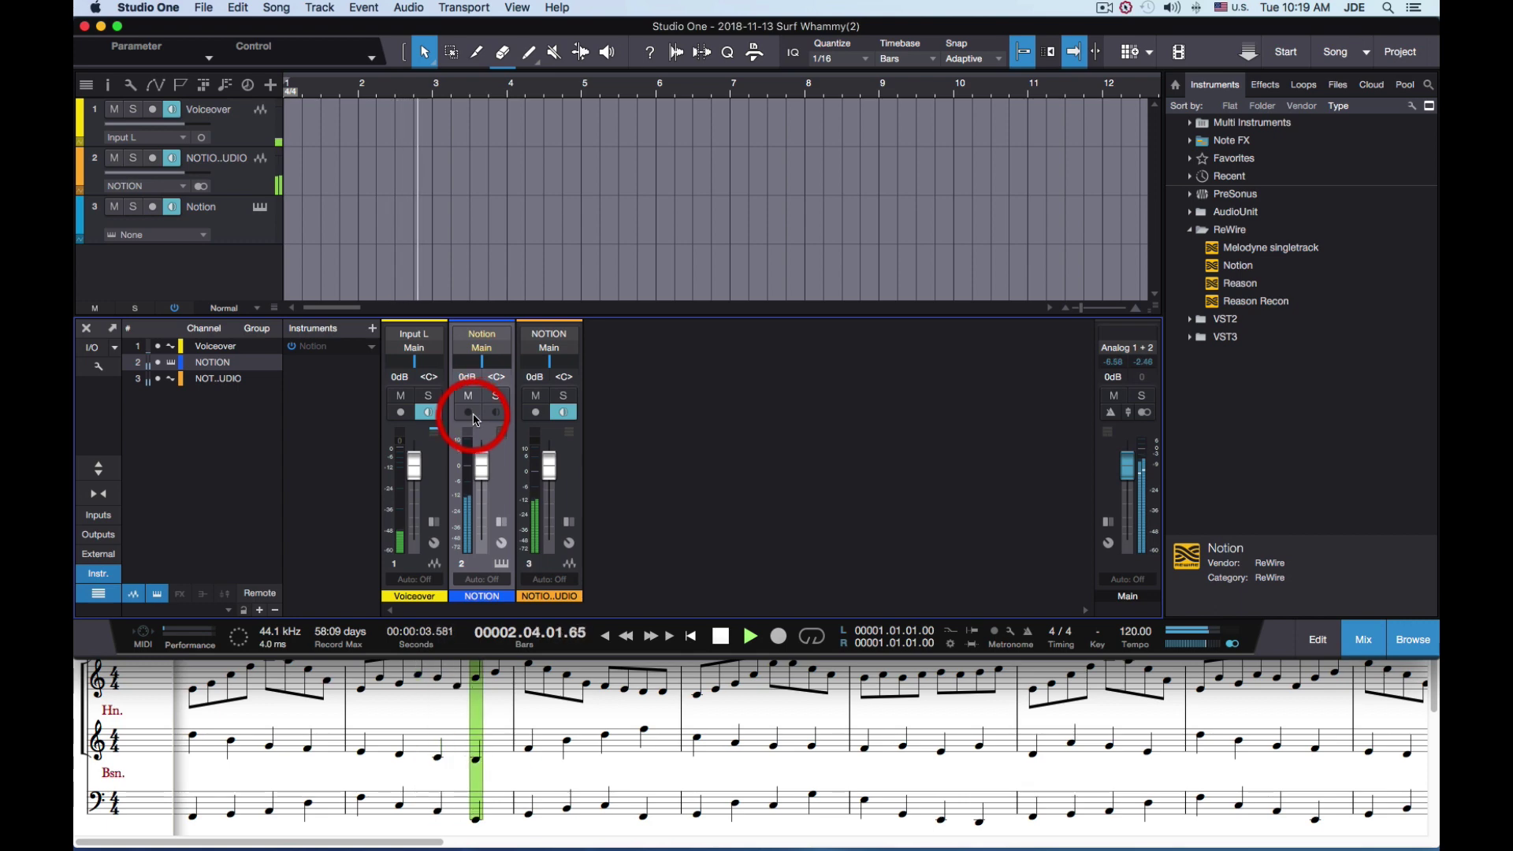
left_click(470, 398)
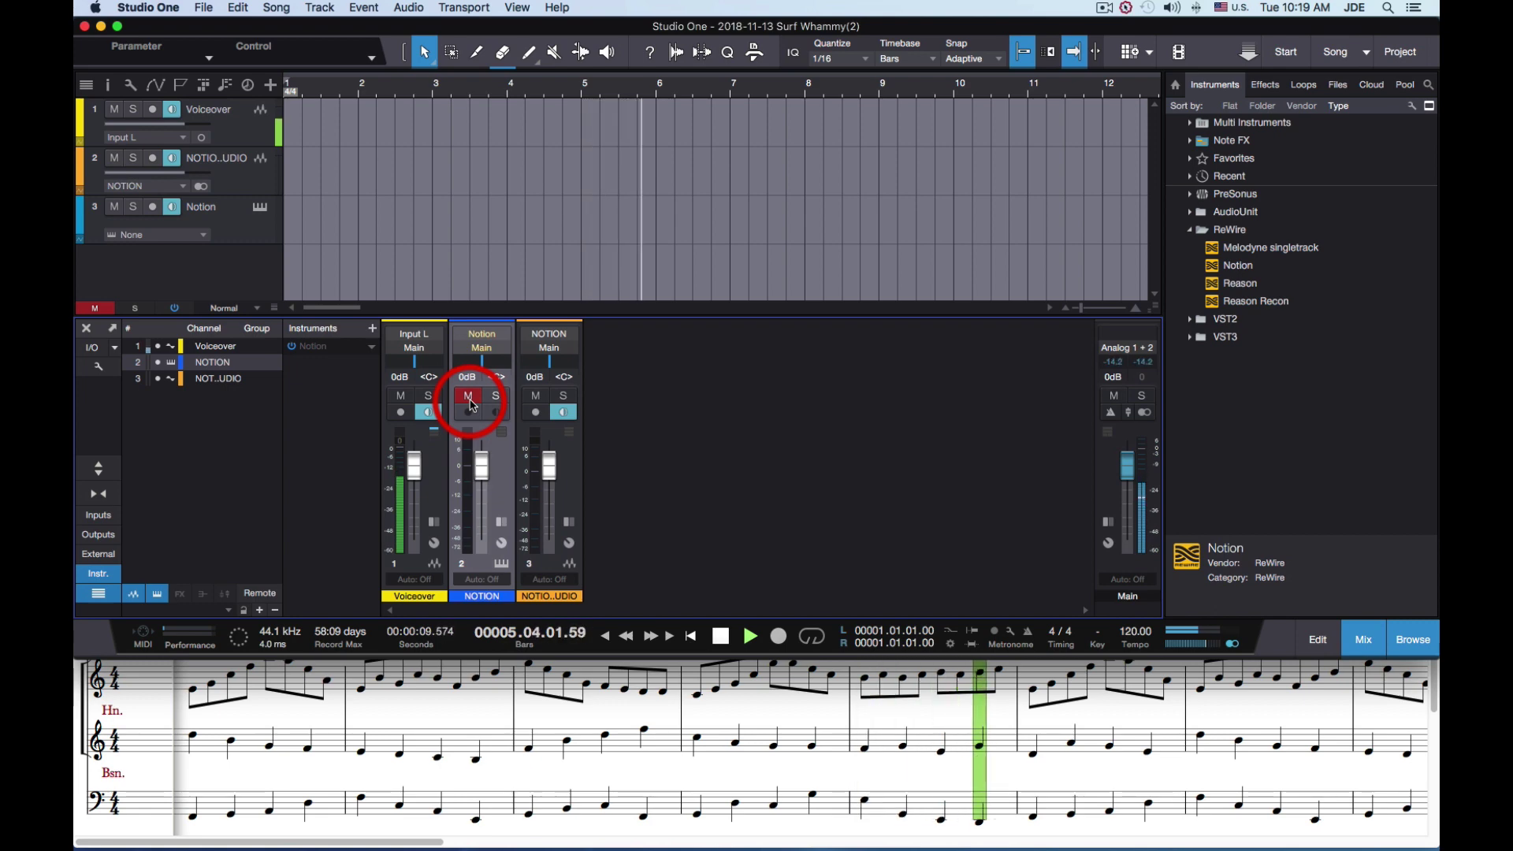
left_click(470, 398)
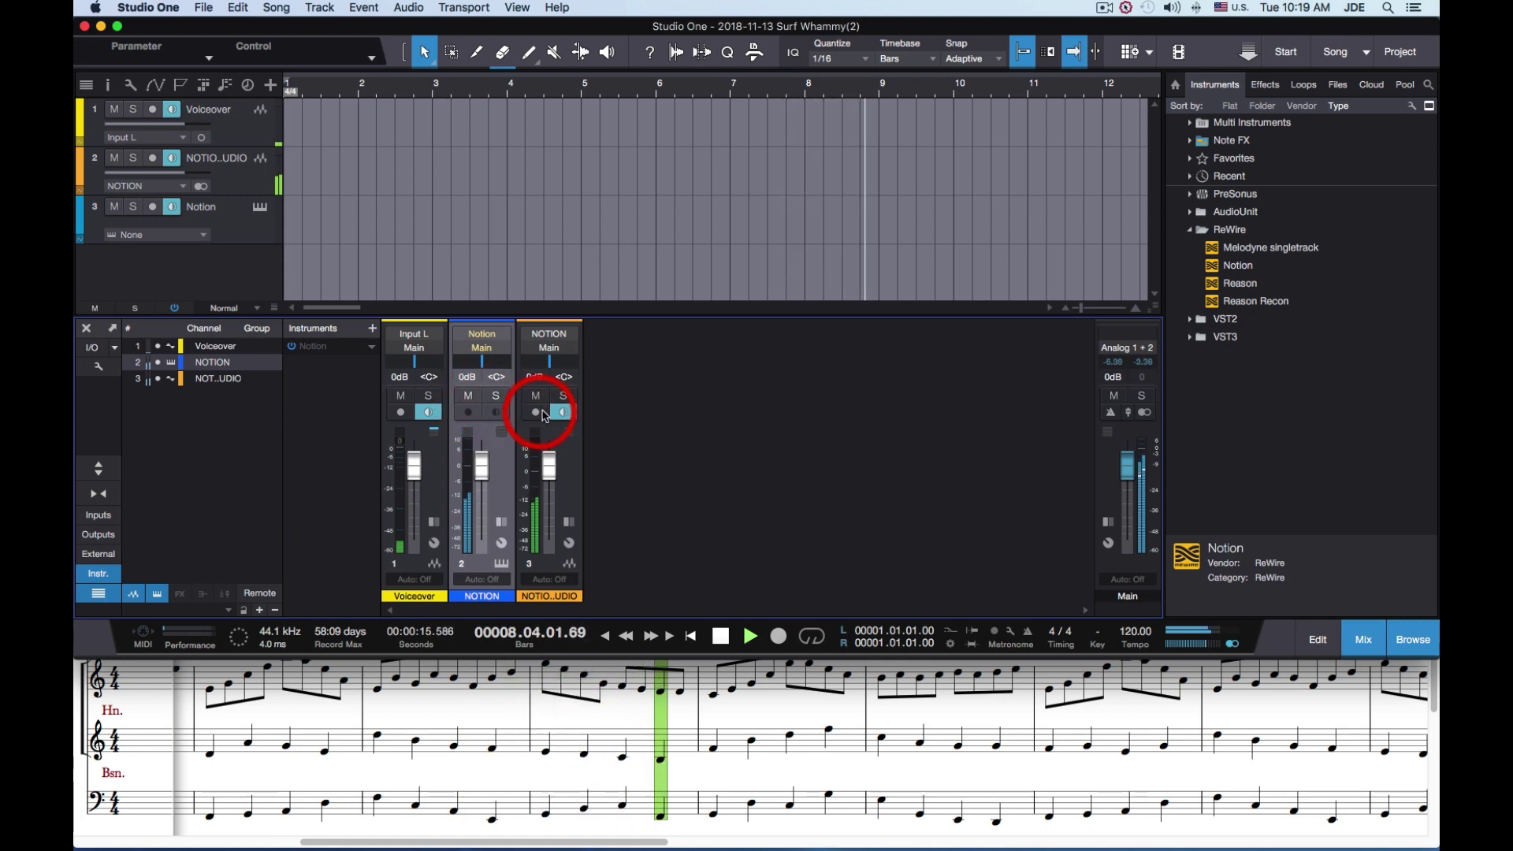
Toggle input monitoring off and on for NOTION AUDIO, try muting the channel and disabling monitoring, and stop playback
left_click(563, 412)
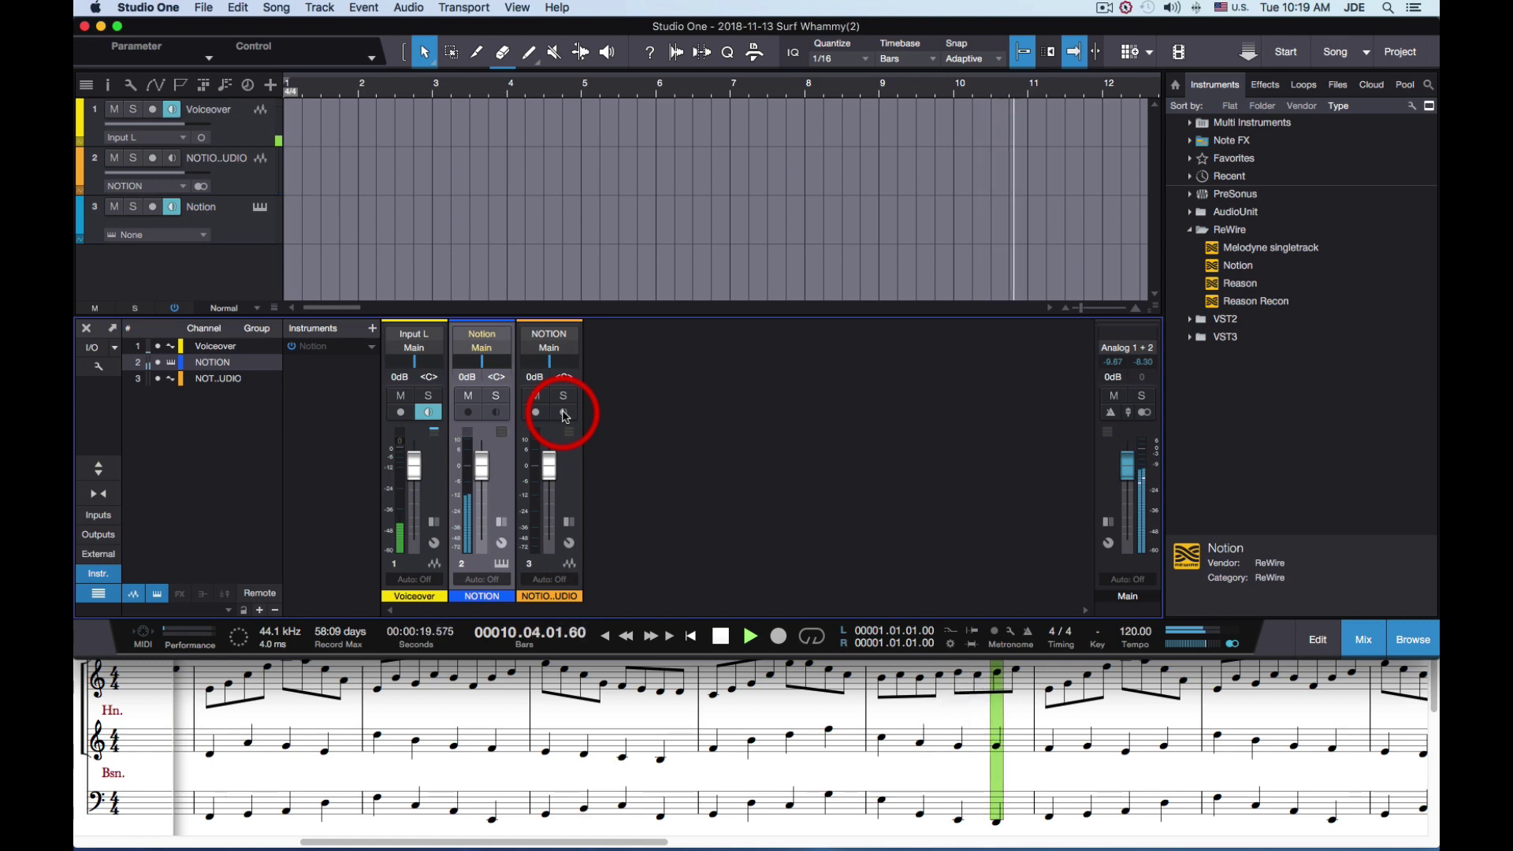
left_click(564, 412)
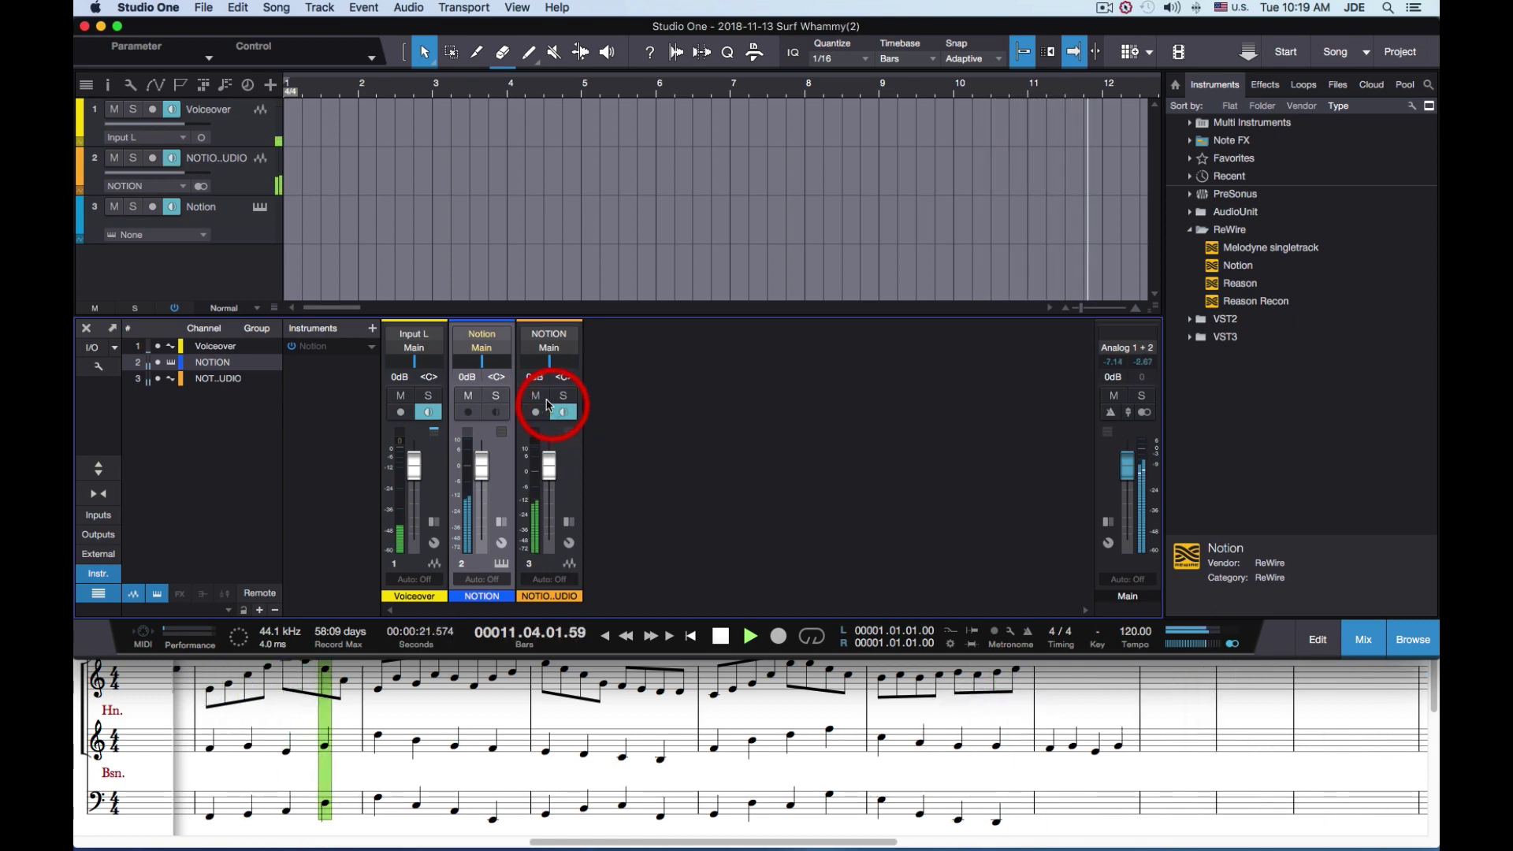
left_click(536, 396)
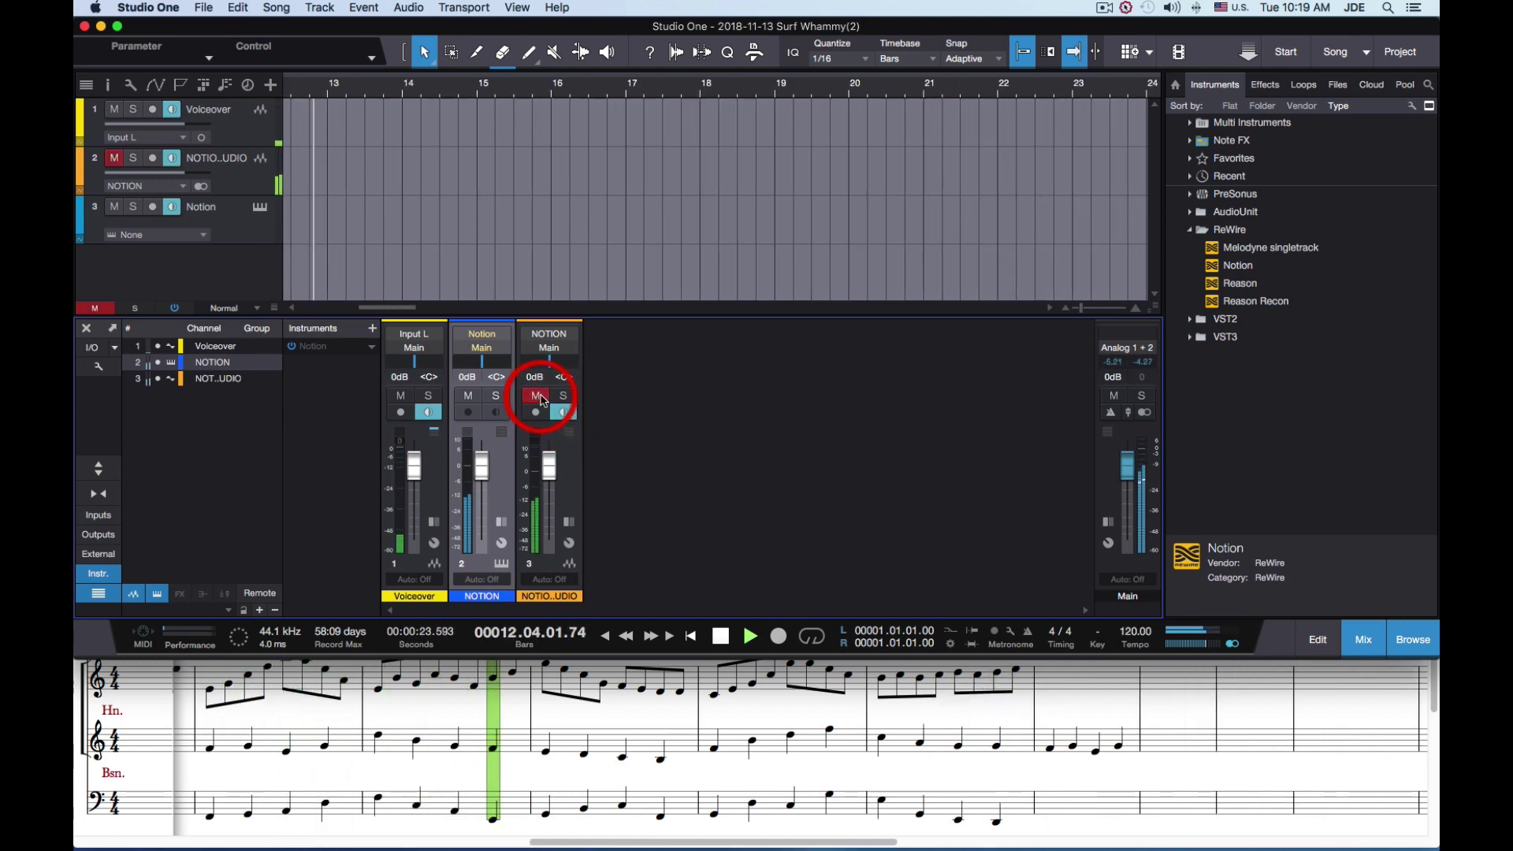
left_click(561, 412)
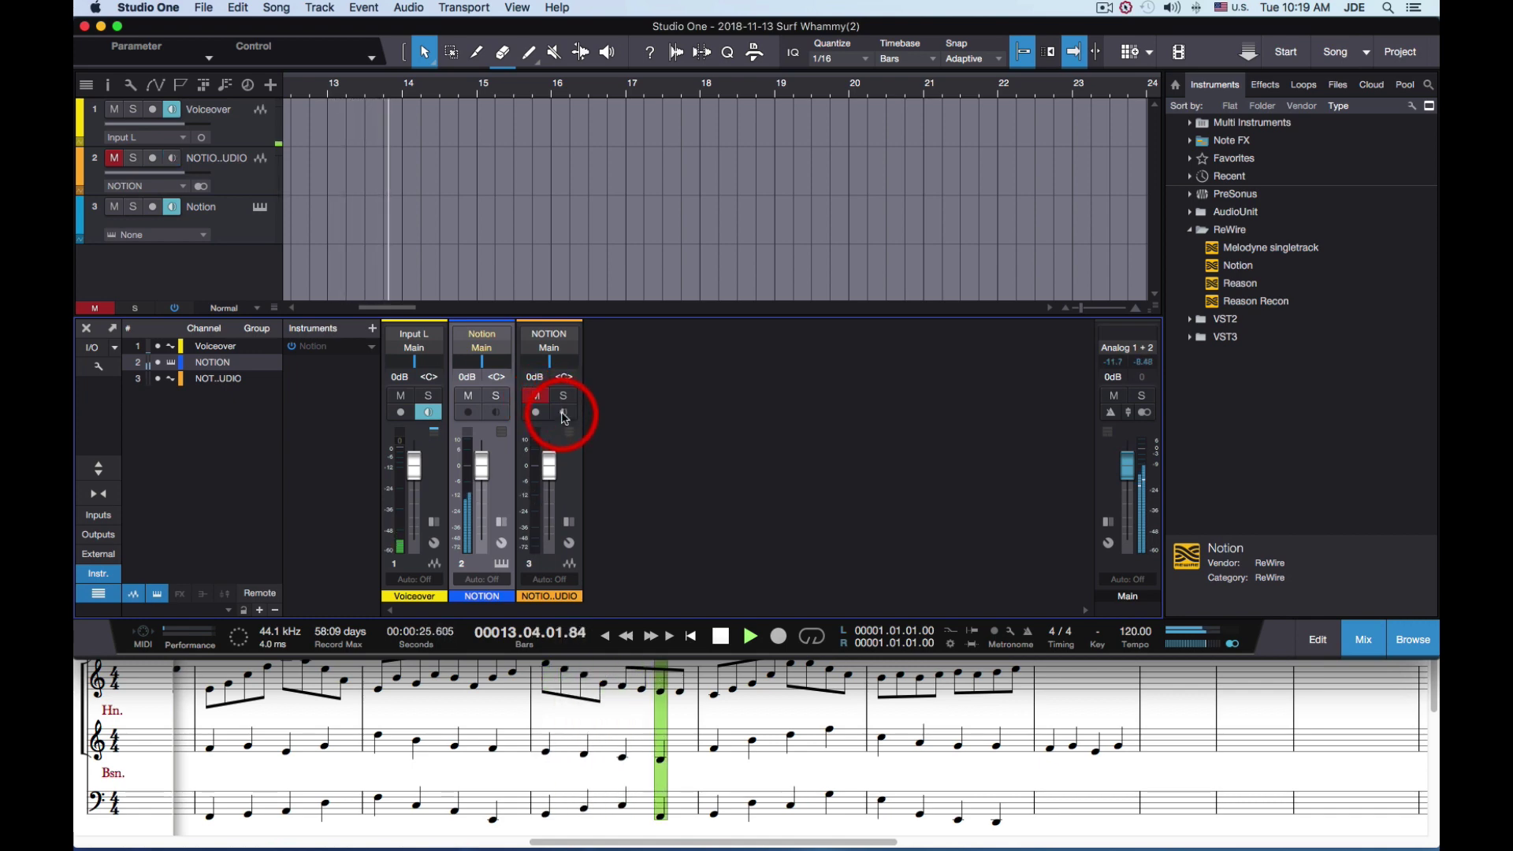
key("space")
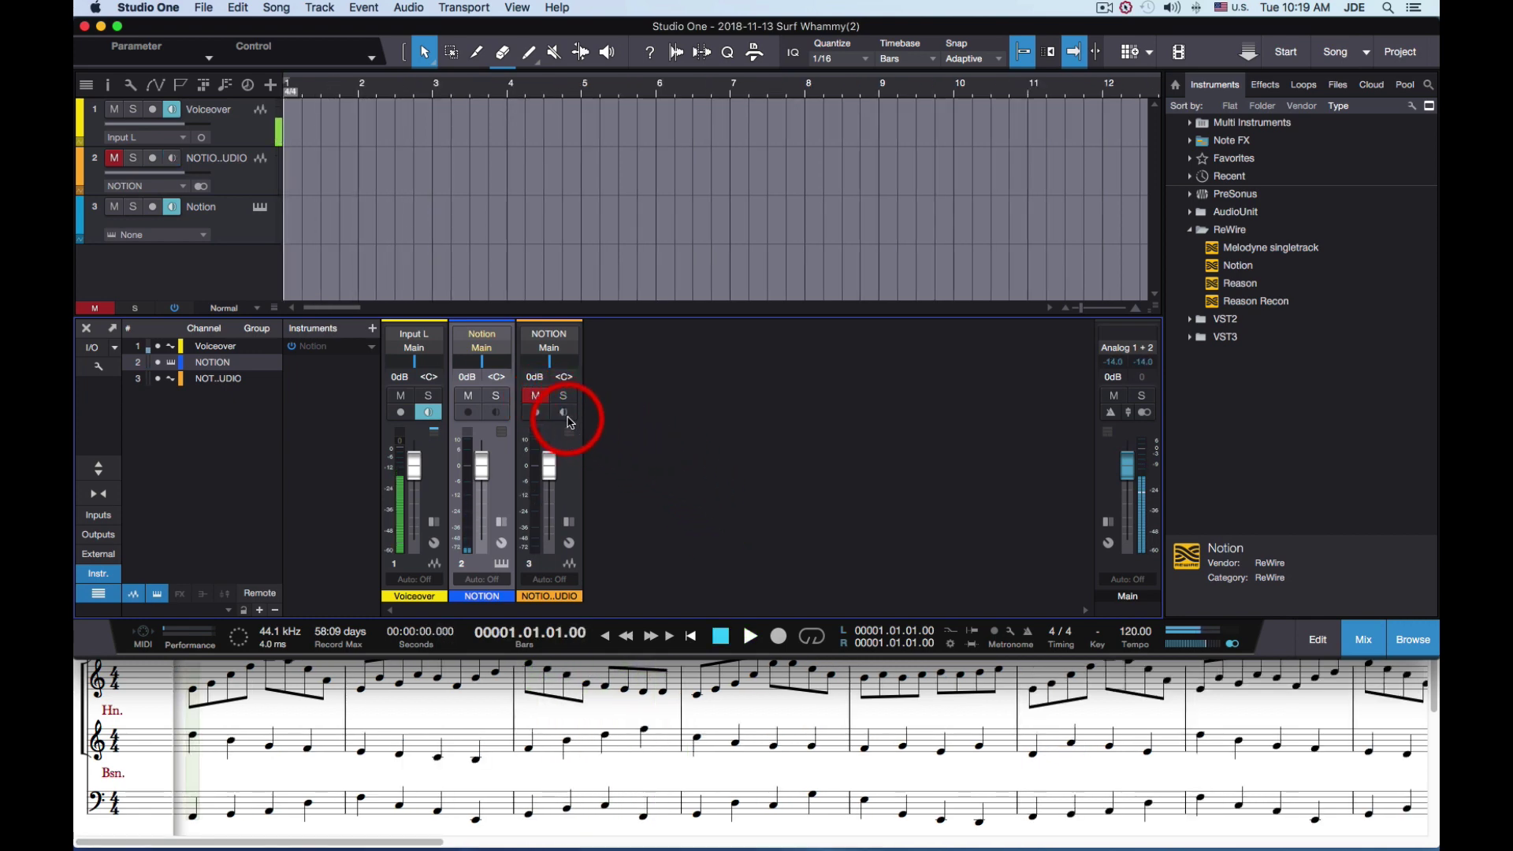
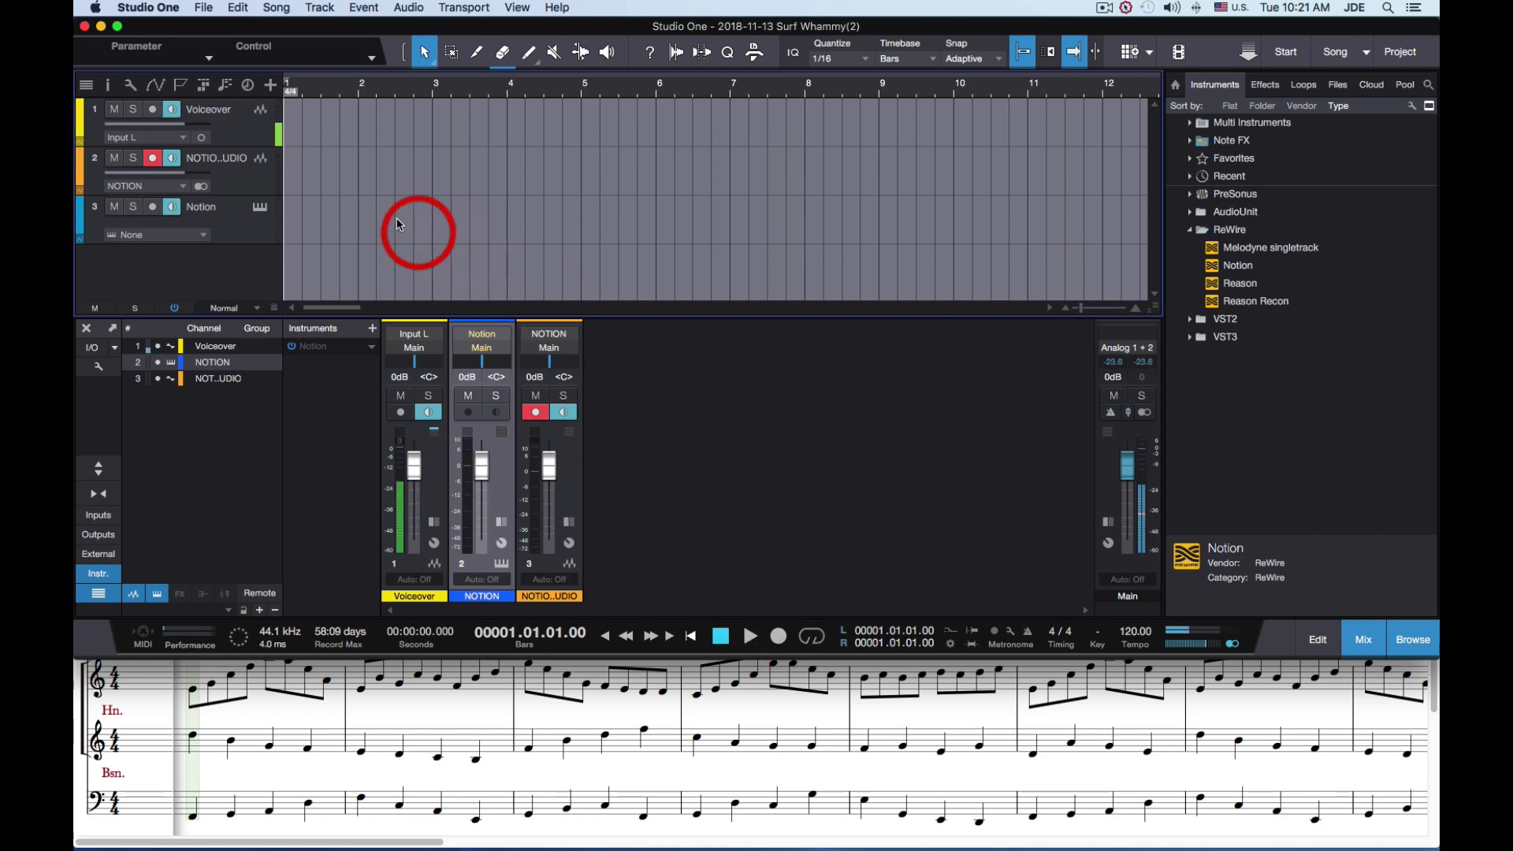
Record NOTION's output from bar 1 onto the armed NOTION AUDIO track and stop recording
left_click(782, 642)
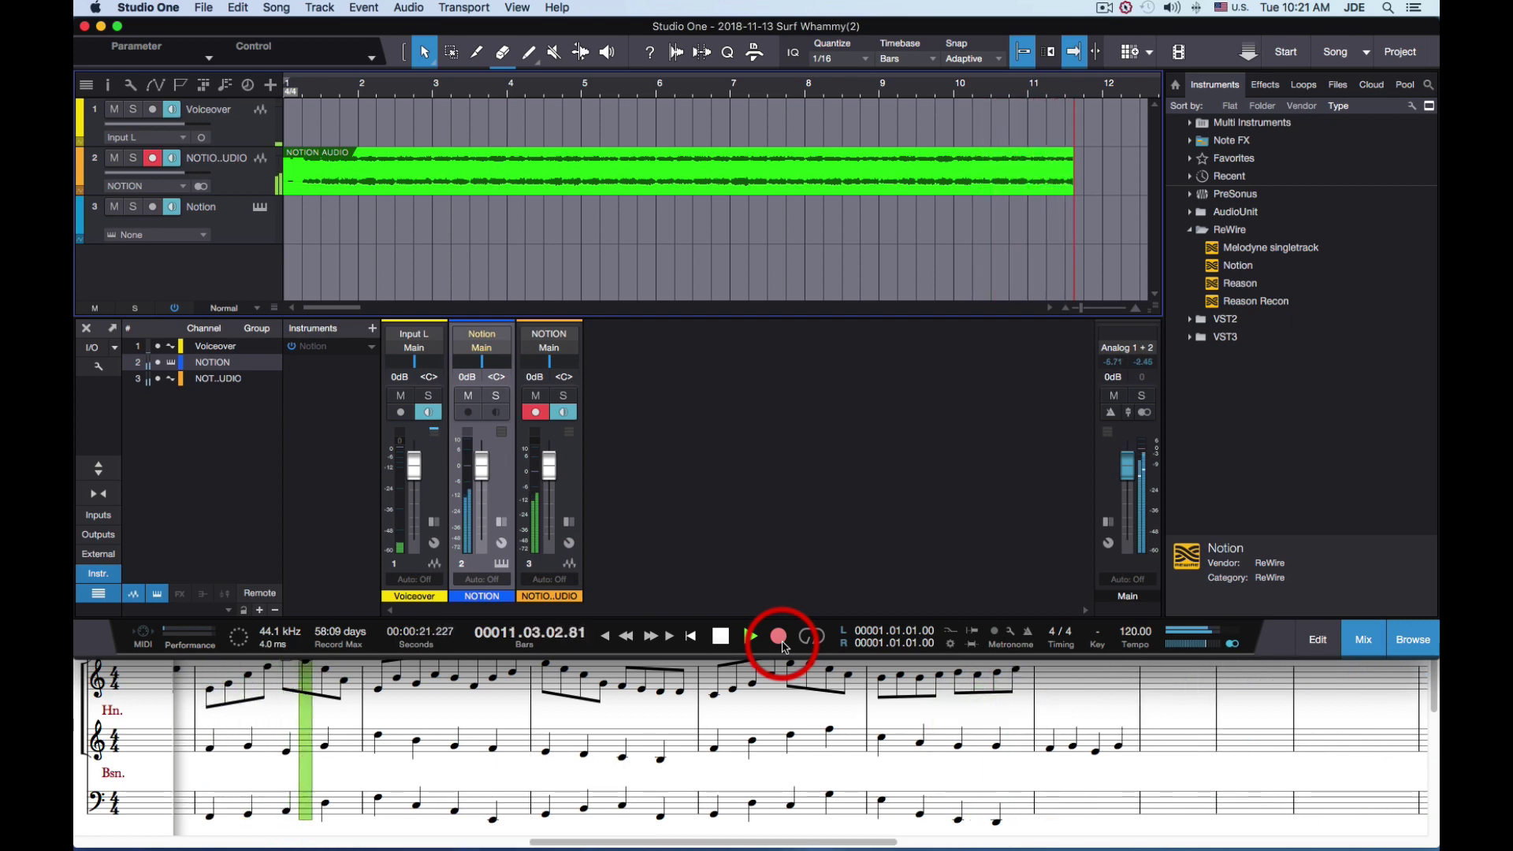
left_click(722, 637)
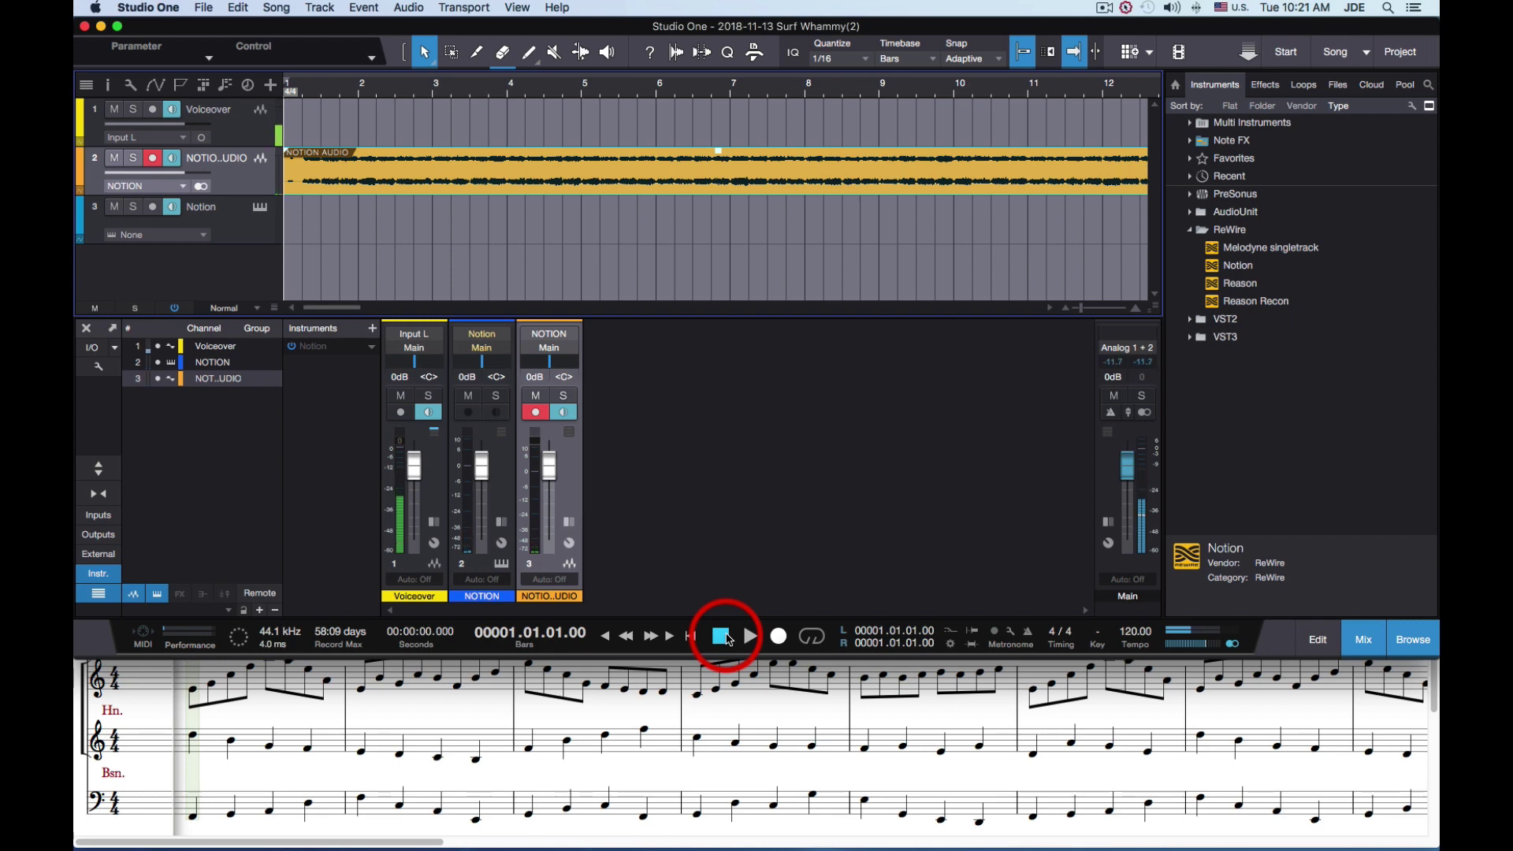
Mute the NOTION instrument channel, disarm NOTION AUDIO with its monitoring off, and play back the recorded audio
left_click(469, 397)
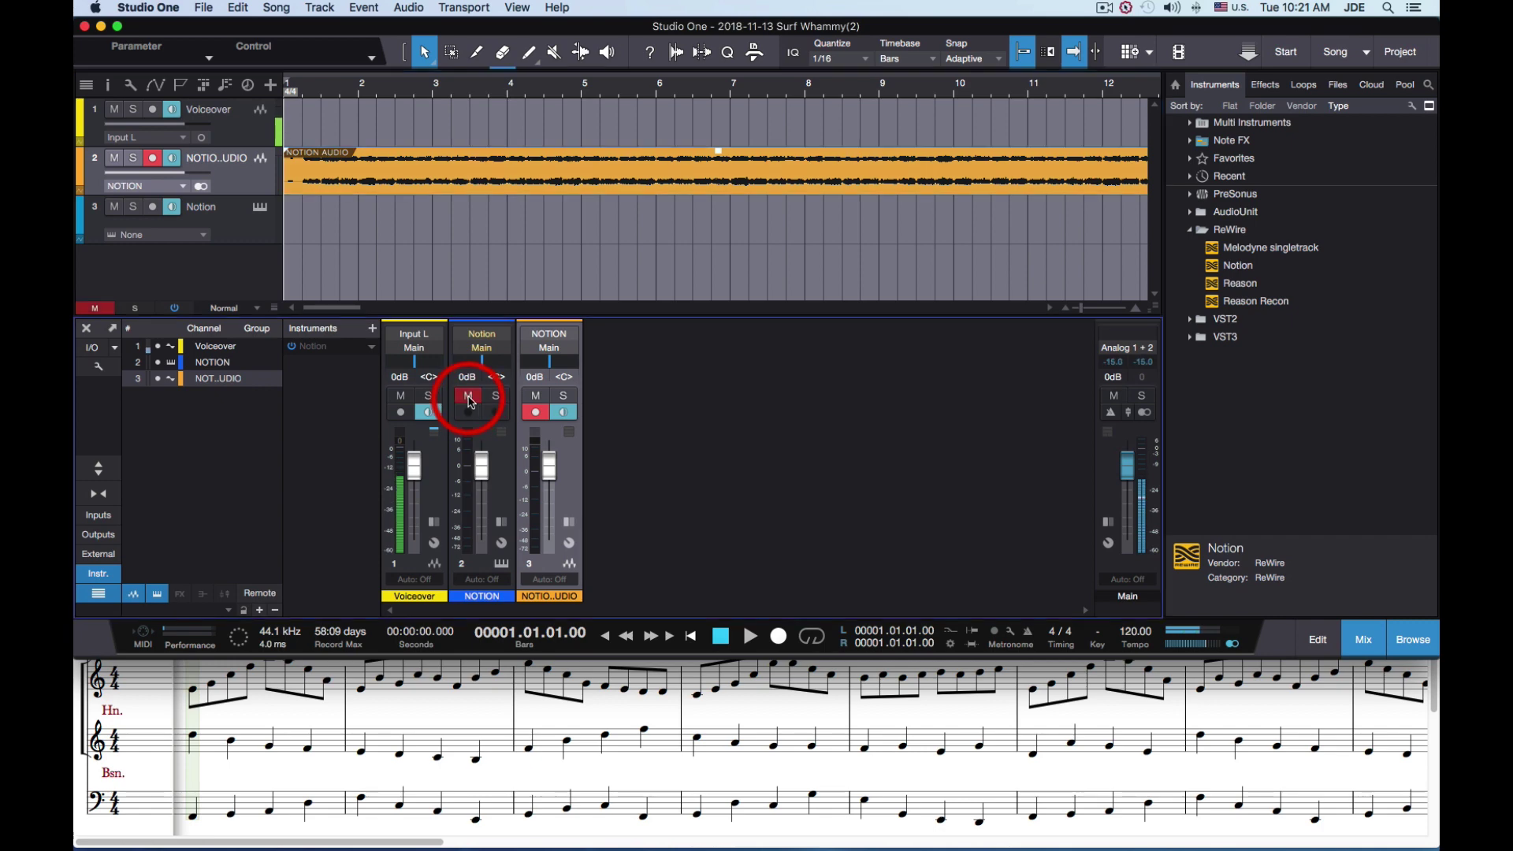
left_click(537, 413)
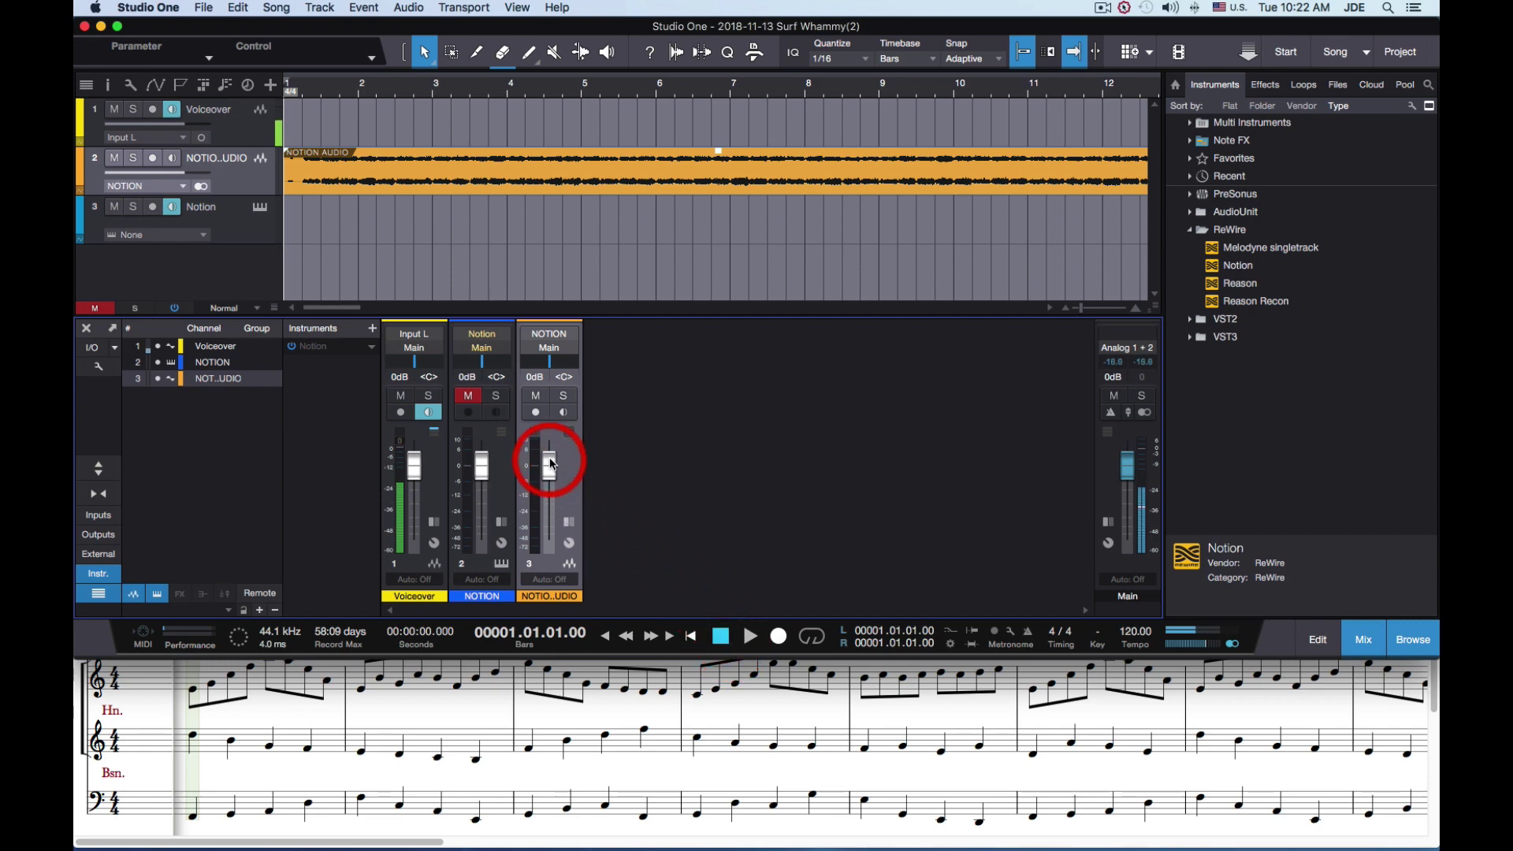
left_click(750, 636)
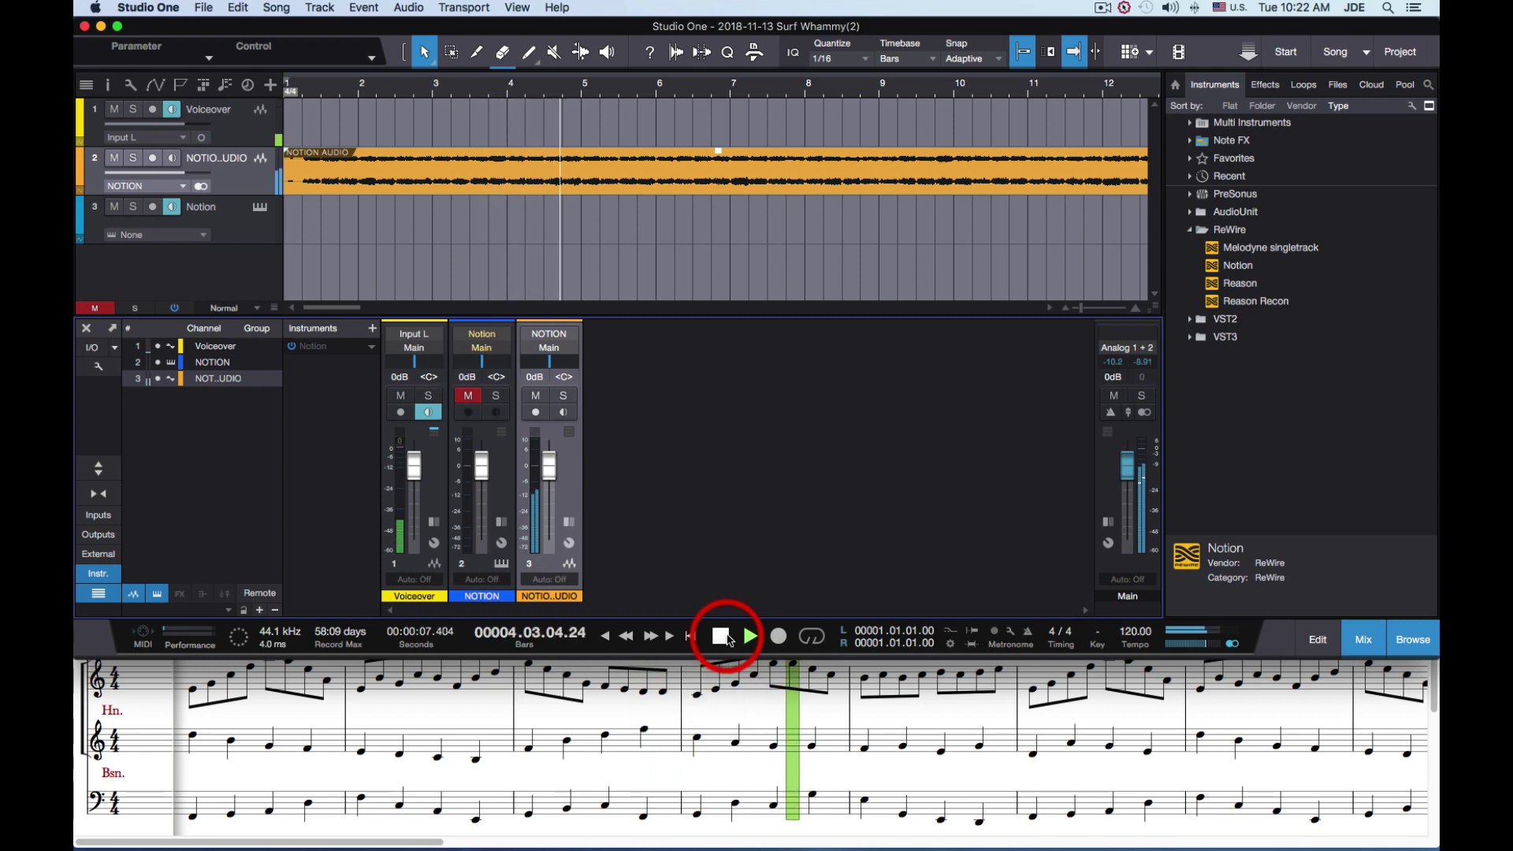
left_click(722, 636)
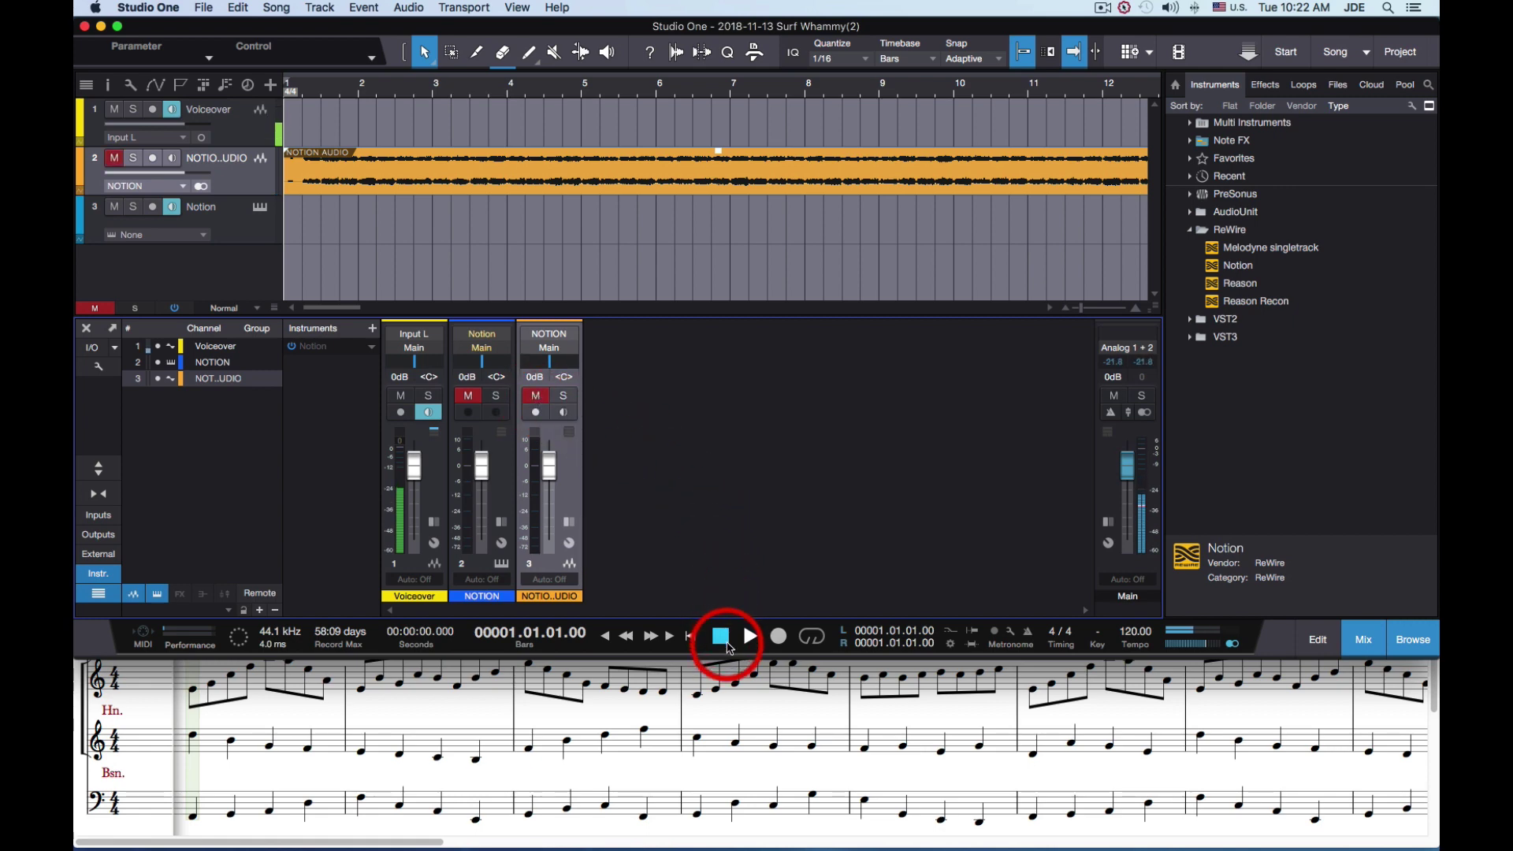
Play the recording again with NOTION AUDIO muted, unmute the channel during playback, and stop
left_click(751, 637)
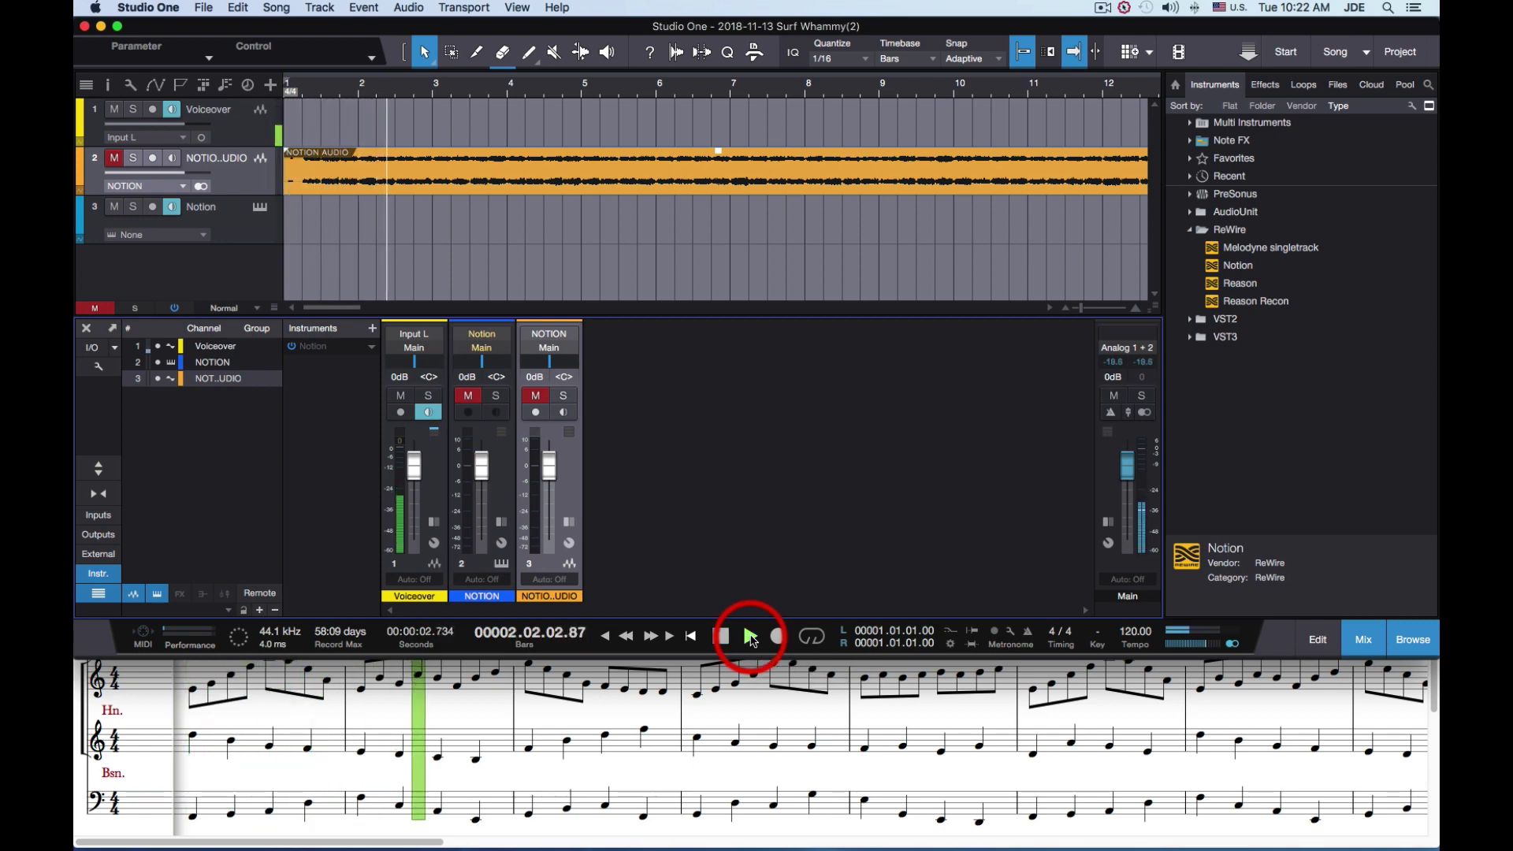
left_click(537, 396)
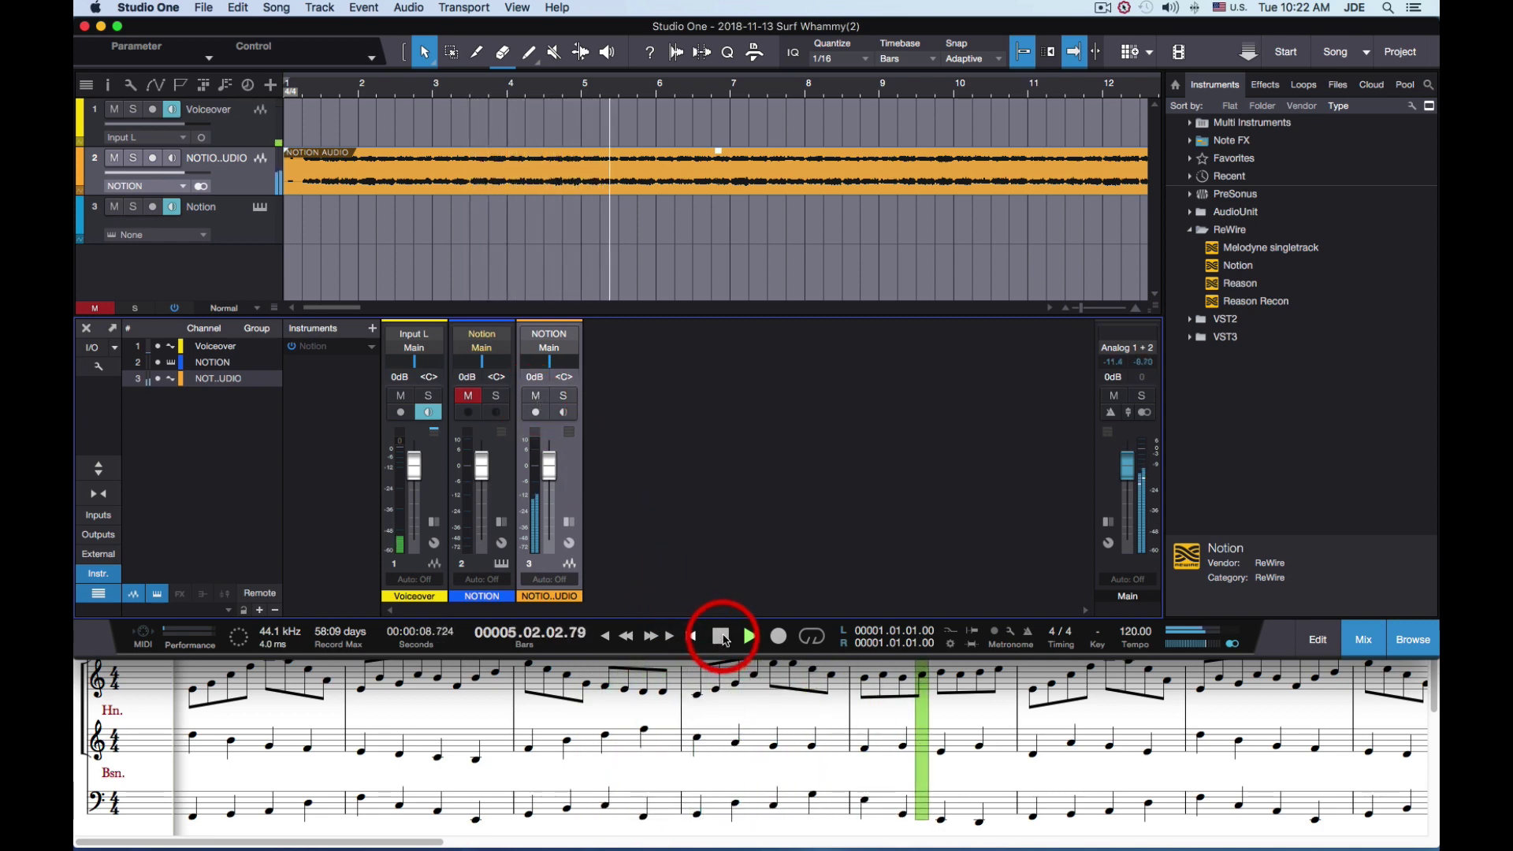
left_click(722, 637)
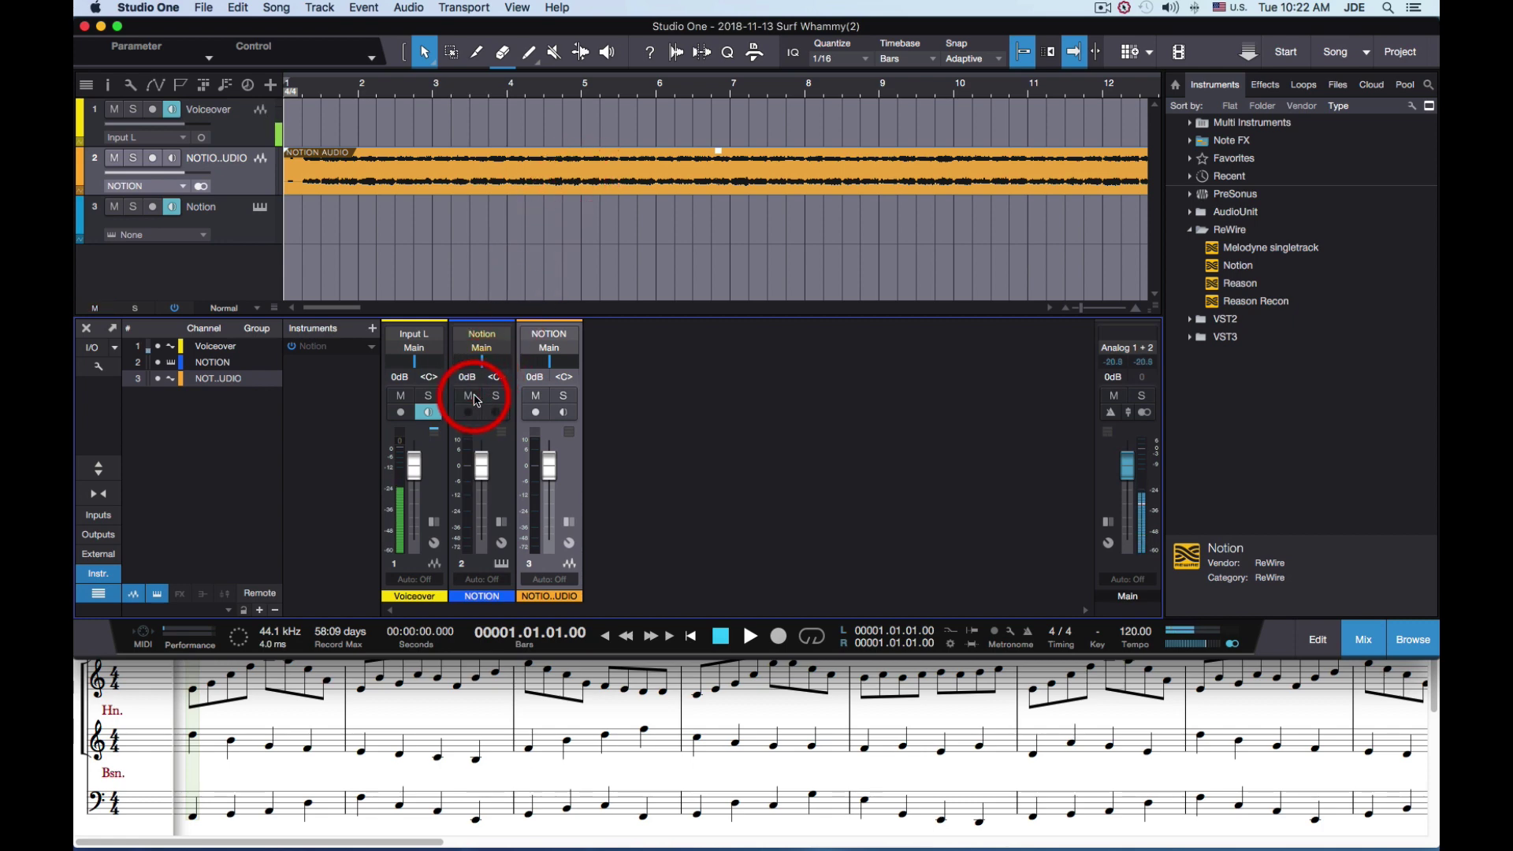
Arm the NOTION AUDIO channel for recording again and delete the recorded clip from its track
left_click(536, 412)
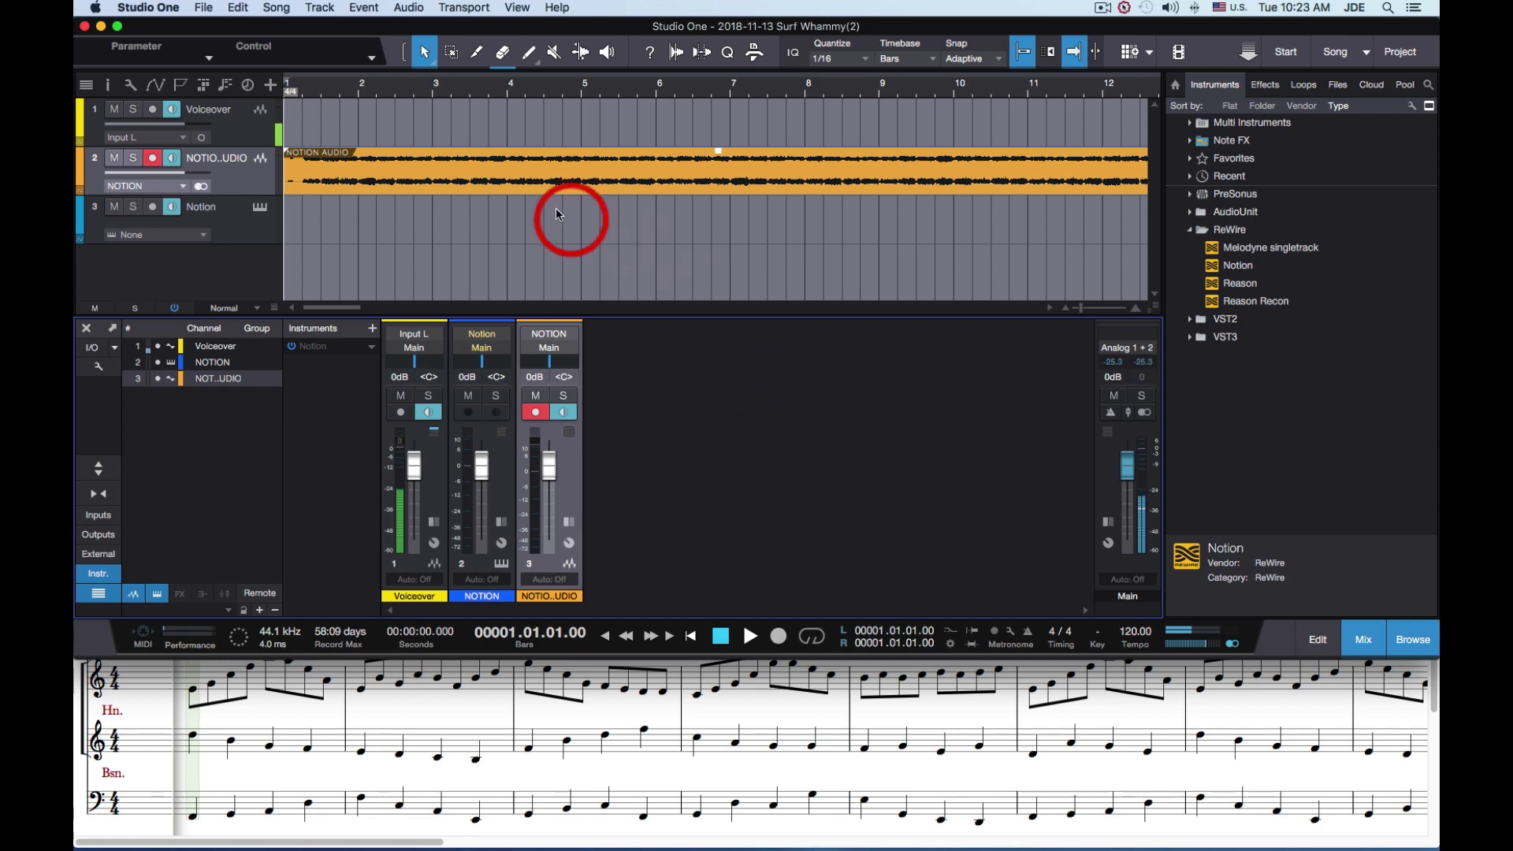
left_click(544, 179)
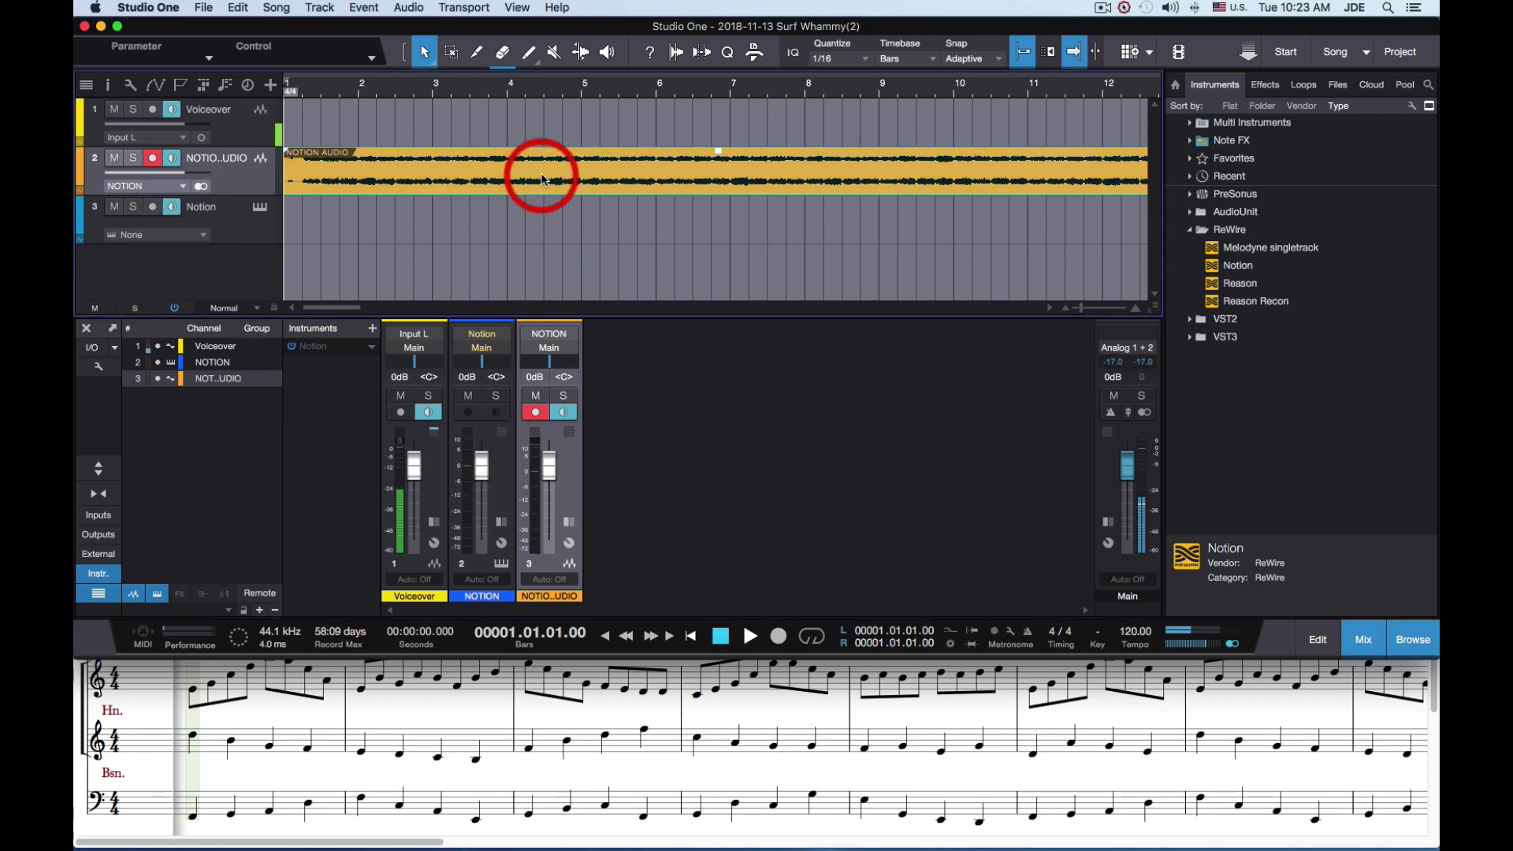
key("Delete")
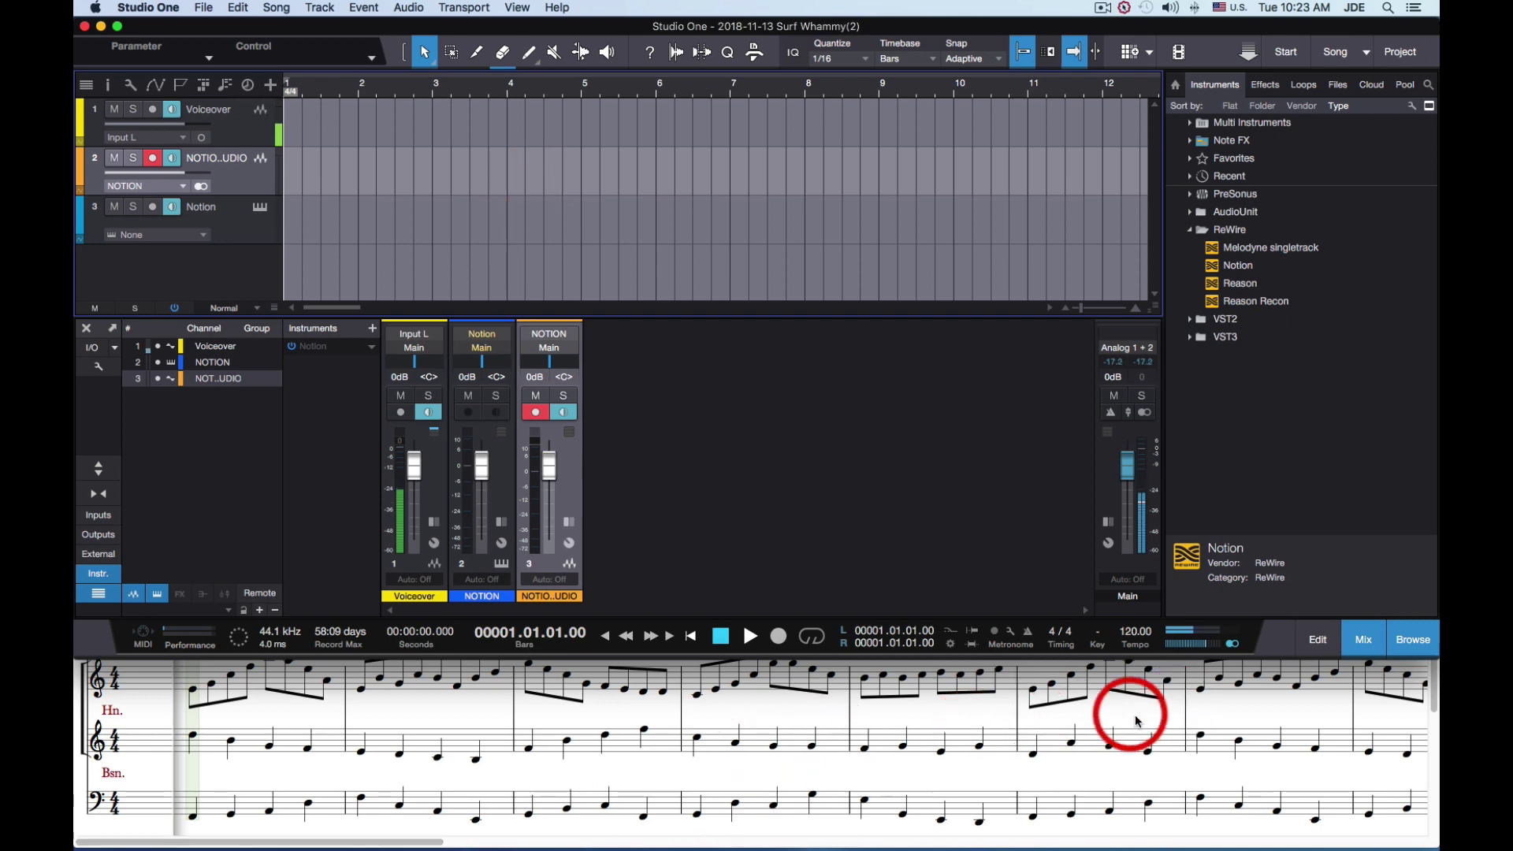
Record a short take of NOTION's output onto the NOTION AUDIO track, from bar 1 to about bar 4
left_click(782, 637)
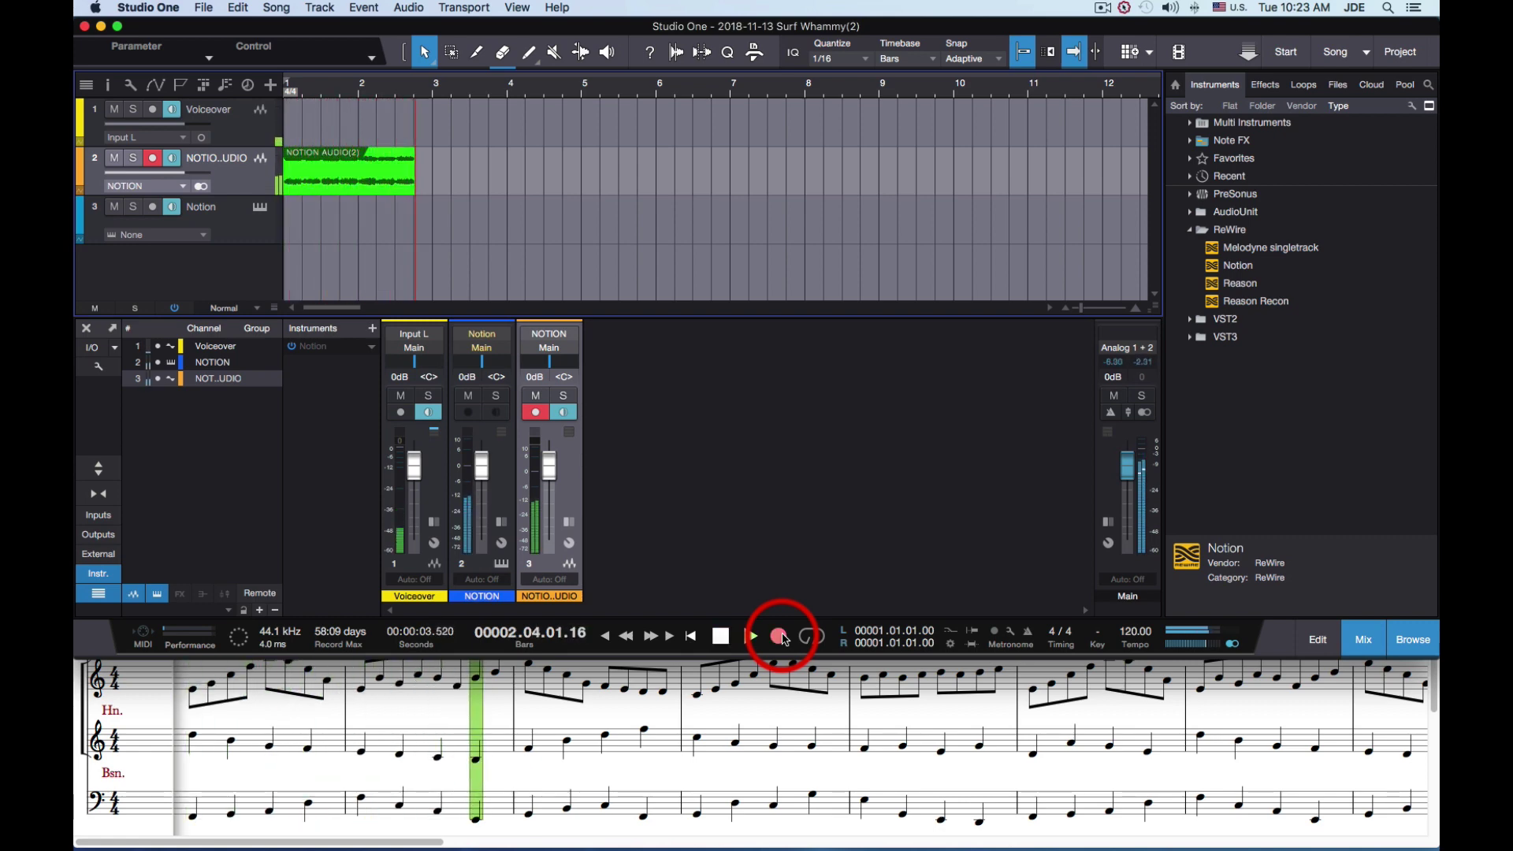
left_click(728, 637)
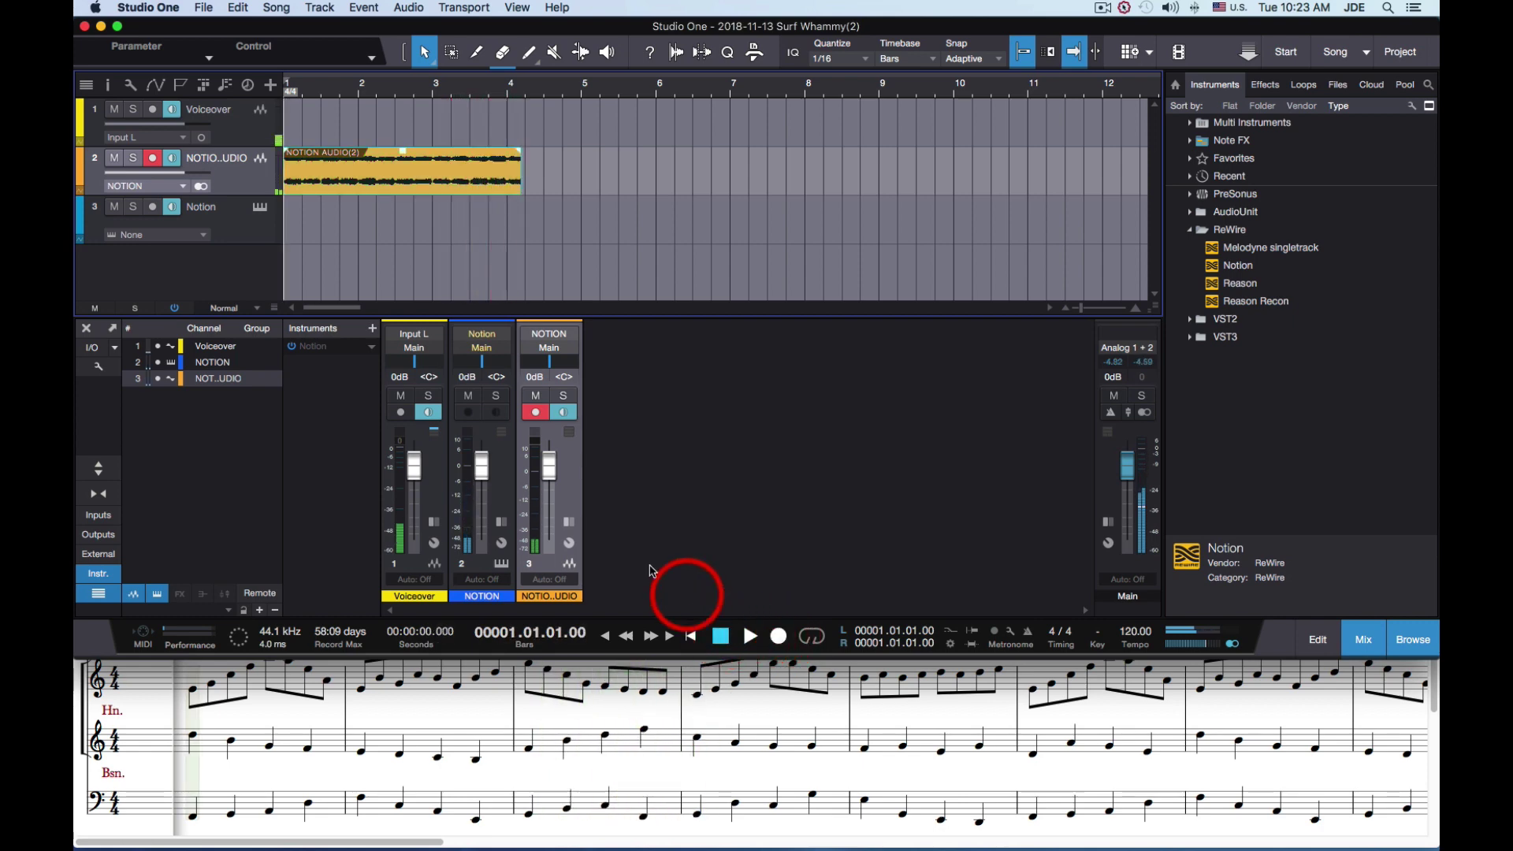
Disarm NOTION AUDIO with its monitoring off and mute the NOTION instrument channel
left_click(536, 412)
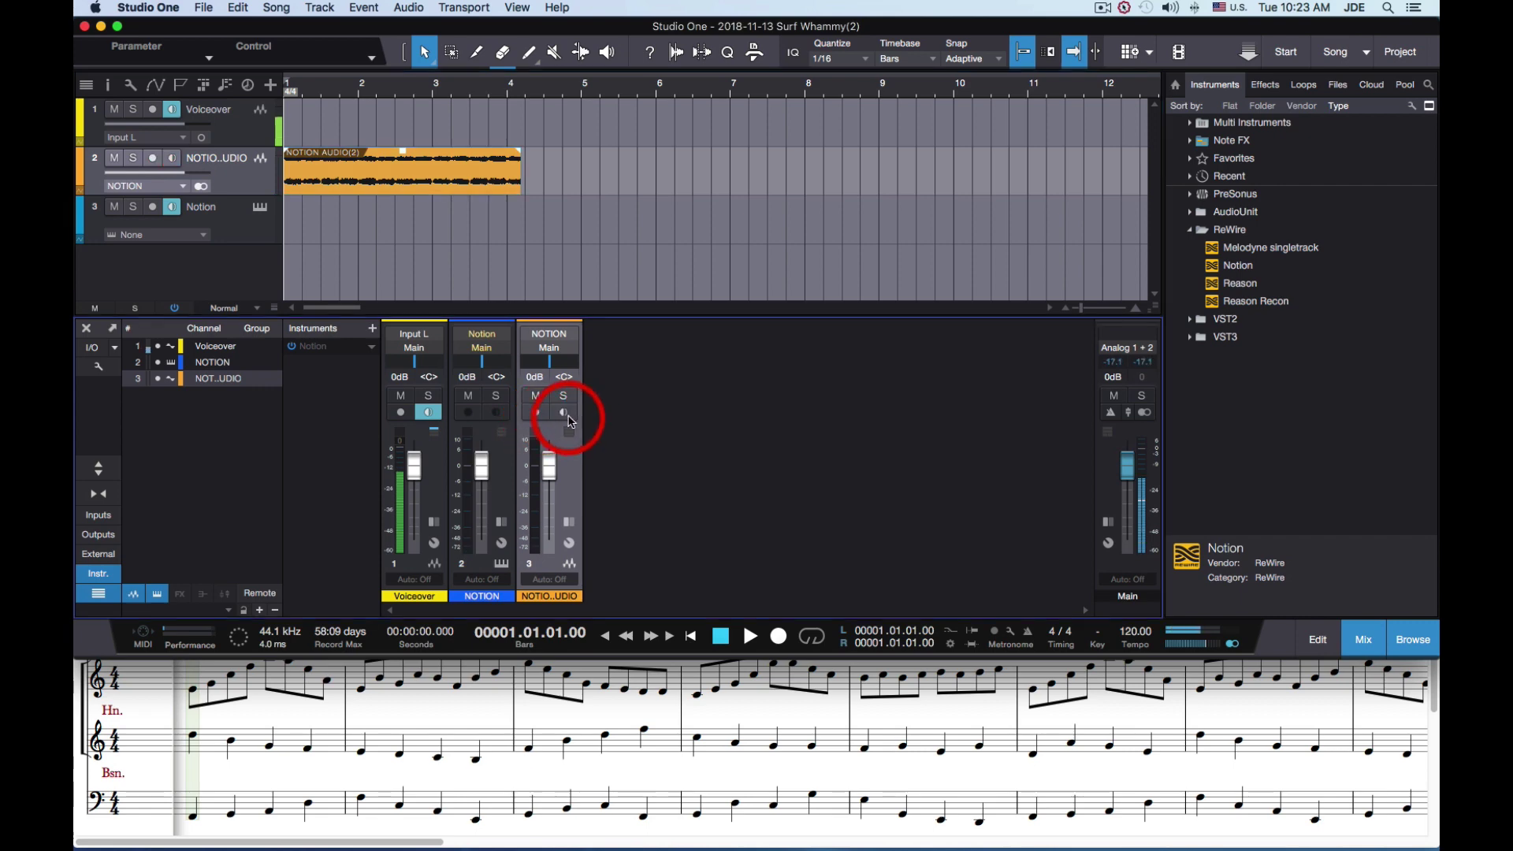
left_click(468, 394)
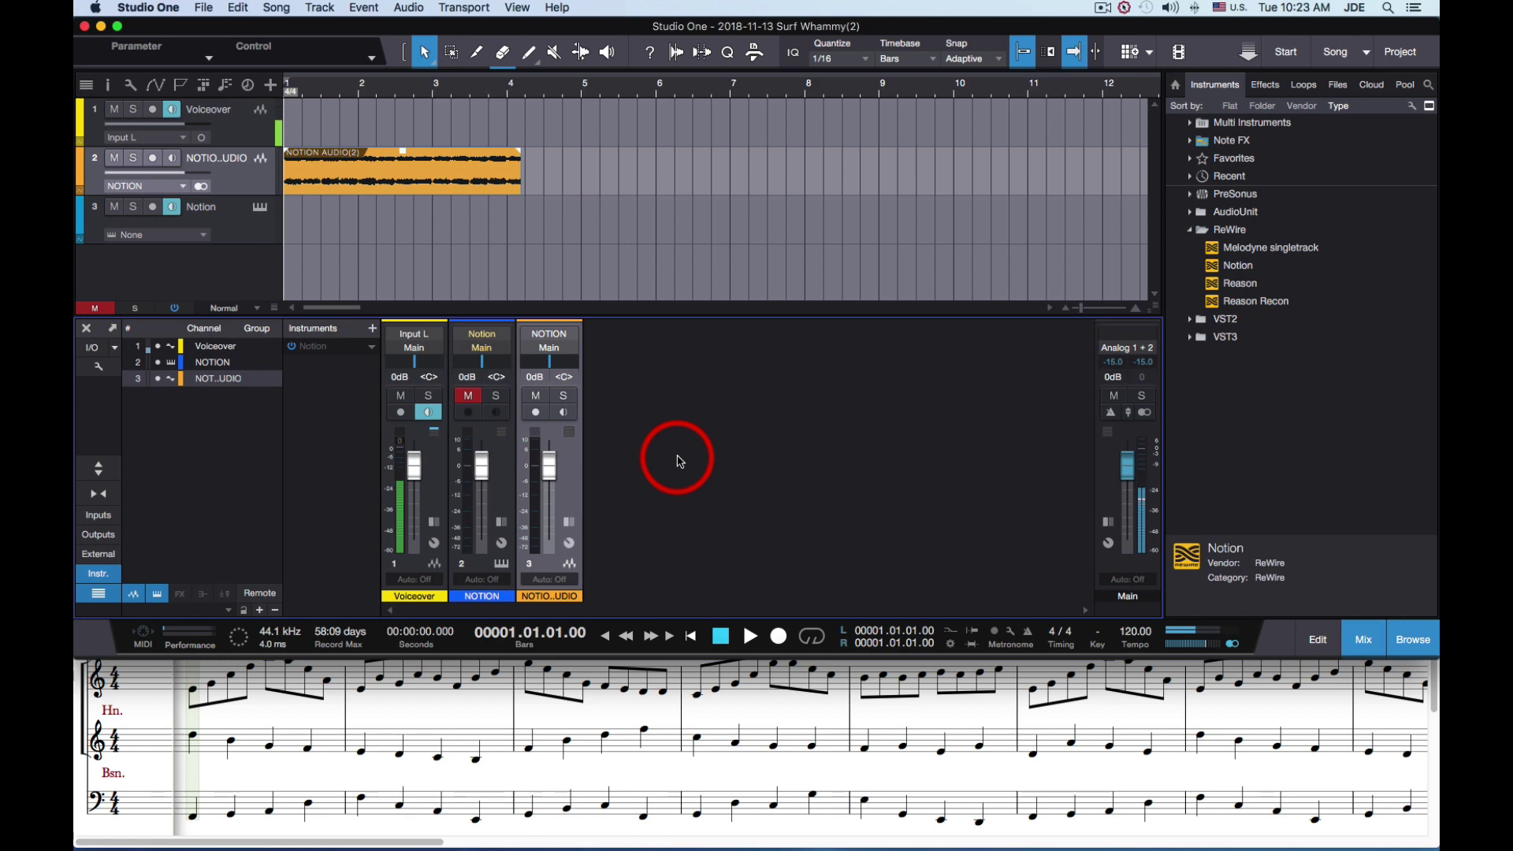